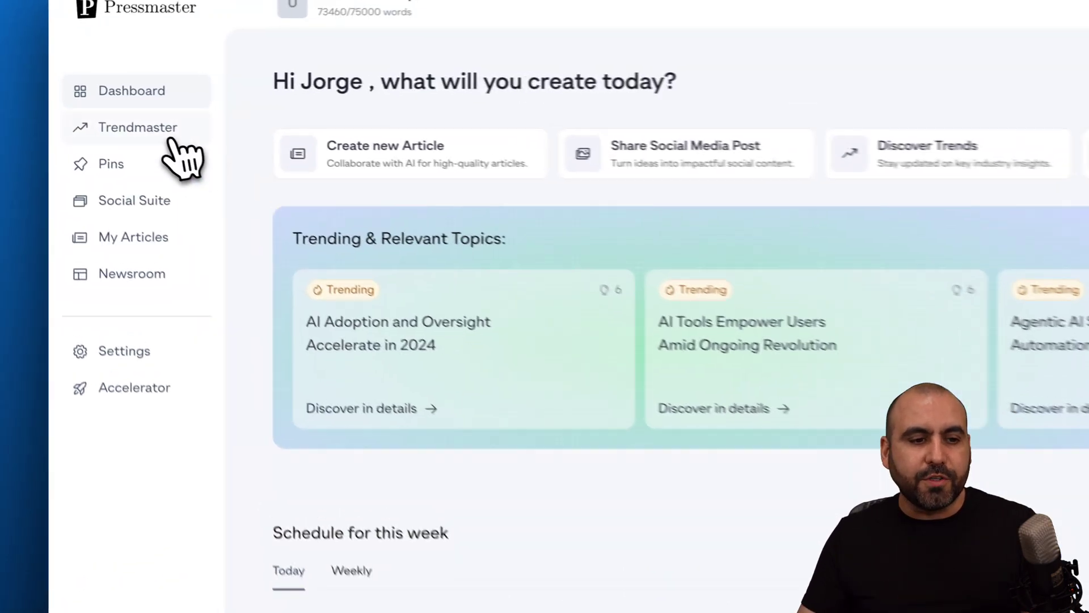
In Trendmaster, review trend preferences, expand the Anthropic Revokes OpenAI API Access trend, and select its summary.
{"action": "left_click", "coordinate": [164, 150]}
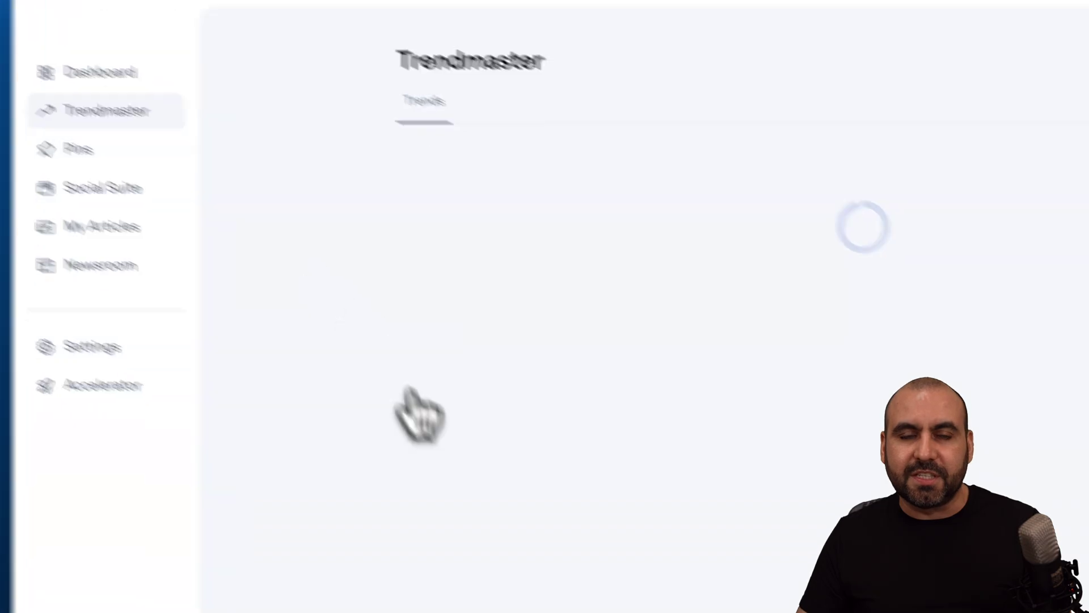
{"action": "left_click", "coordinate": [876, 157]}
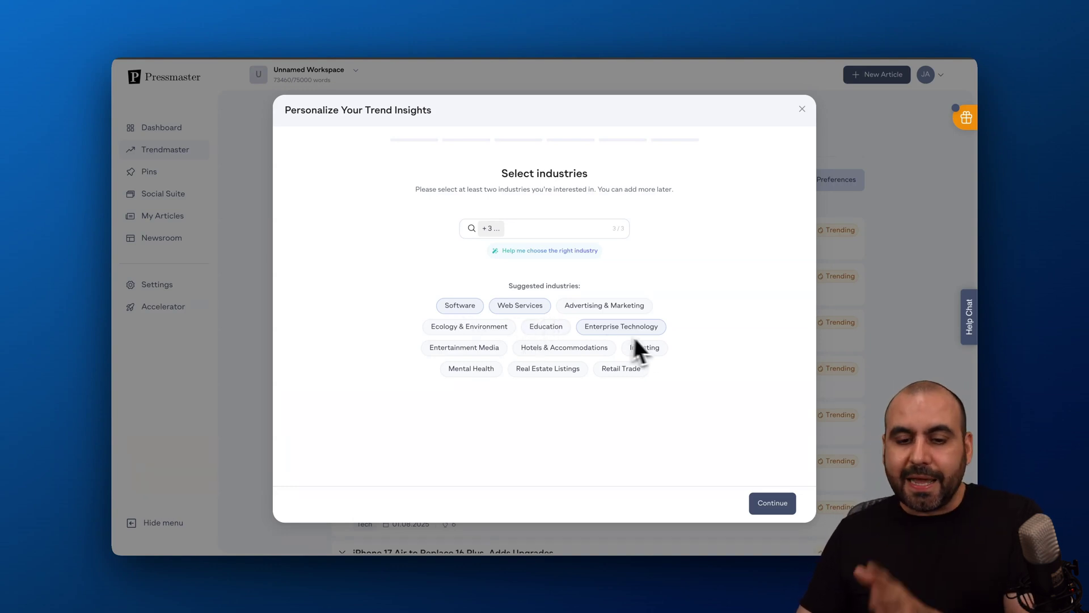
{"action": "left_click", "coordinate": [801, 110]}
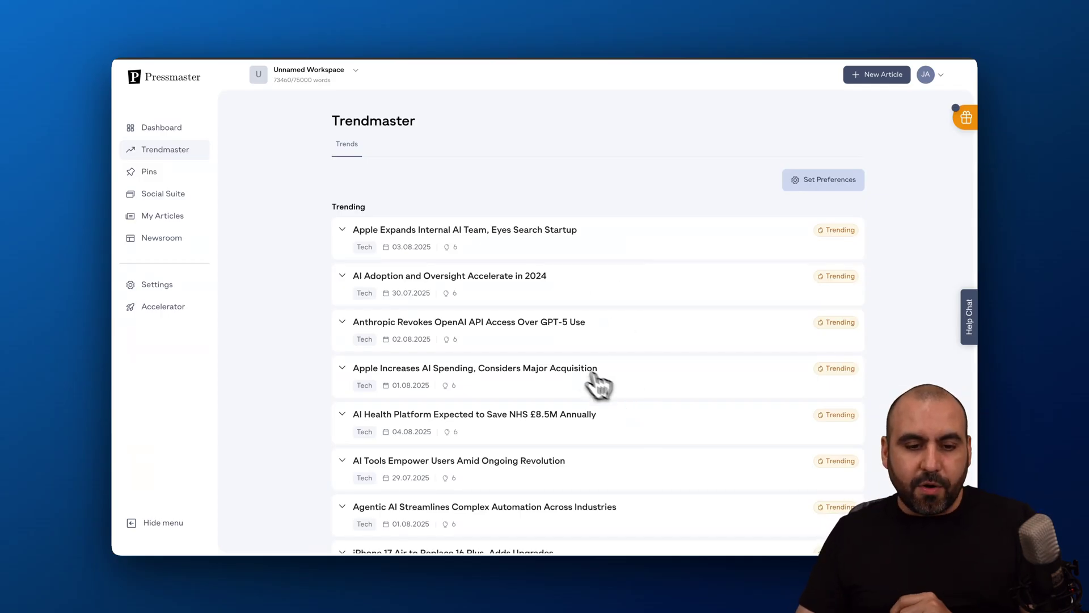
{"action": "left_click", "coordinate": [560, 332]}
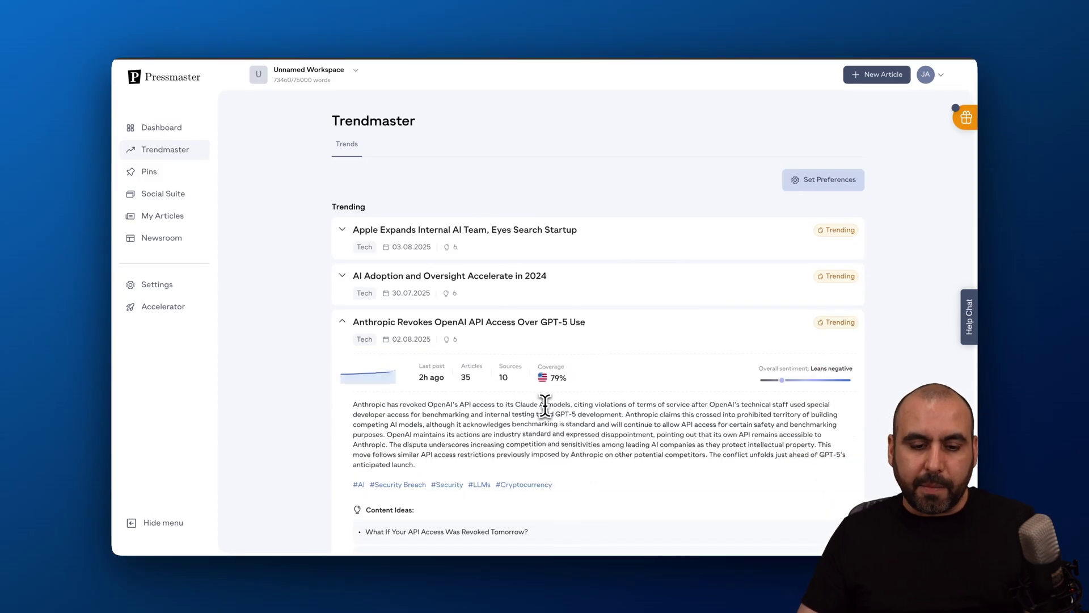
{"action": "triple_click", "coordinate": [544, 407]}
{"action": "key", "text": "ctrl+c"}
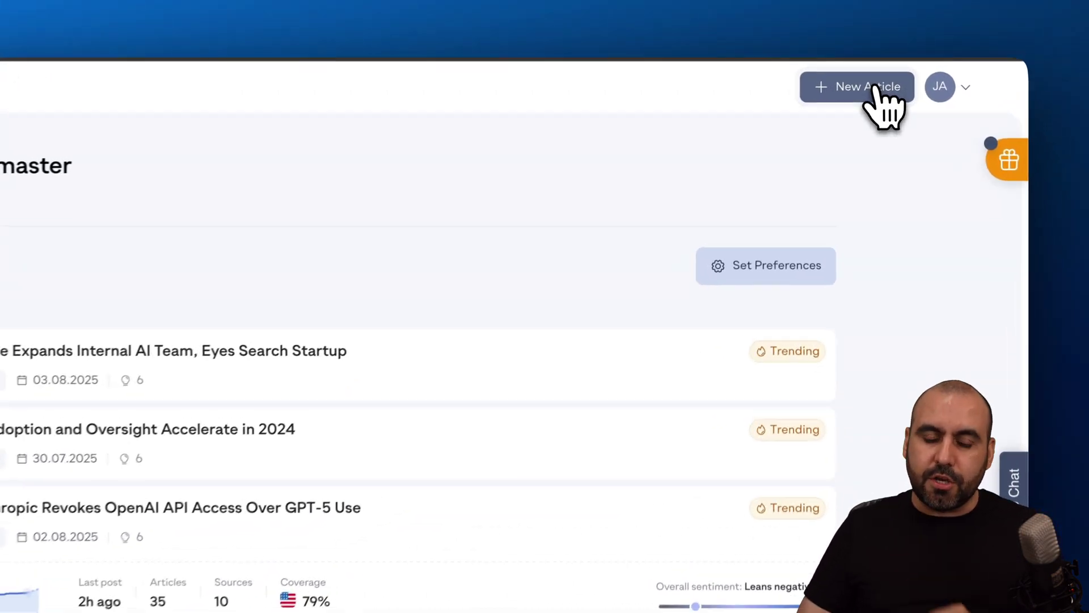
Paste the Anthropic API-access summary into a new article, check attach and Library, then submit it.
{"action": "left_click", "coordinate": [874, 94]}
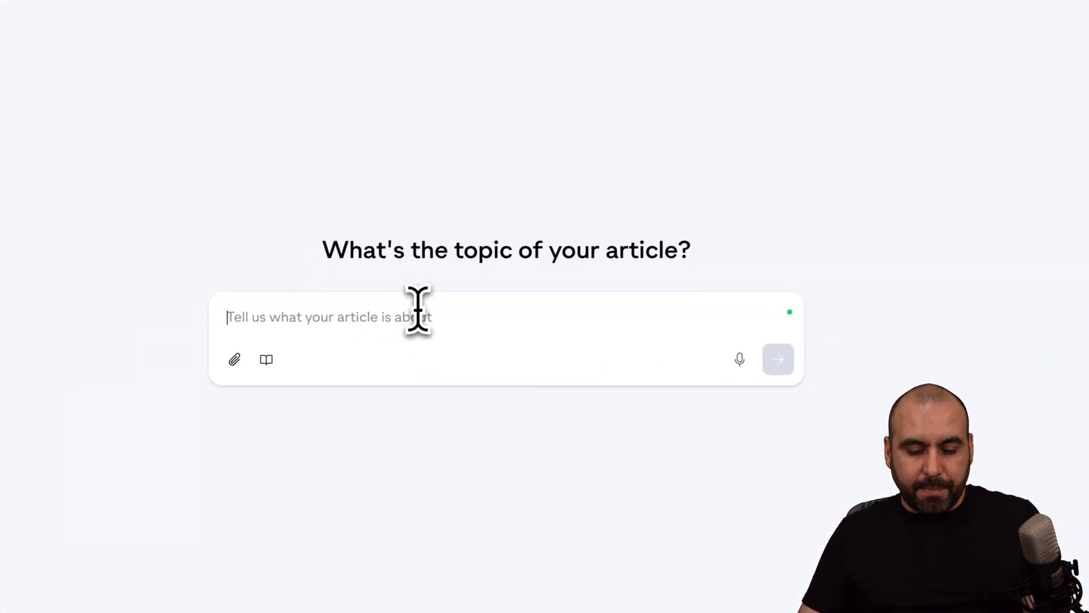
{"action": "key", "text": "ctrl+v"}
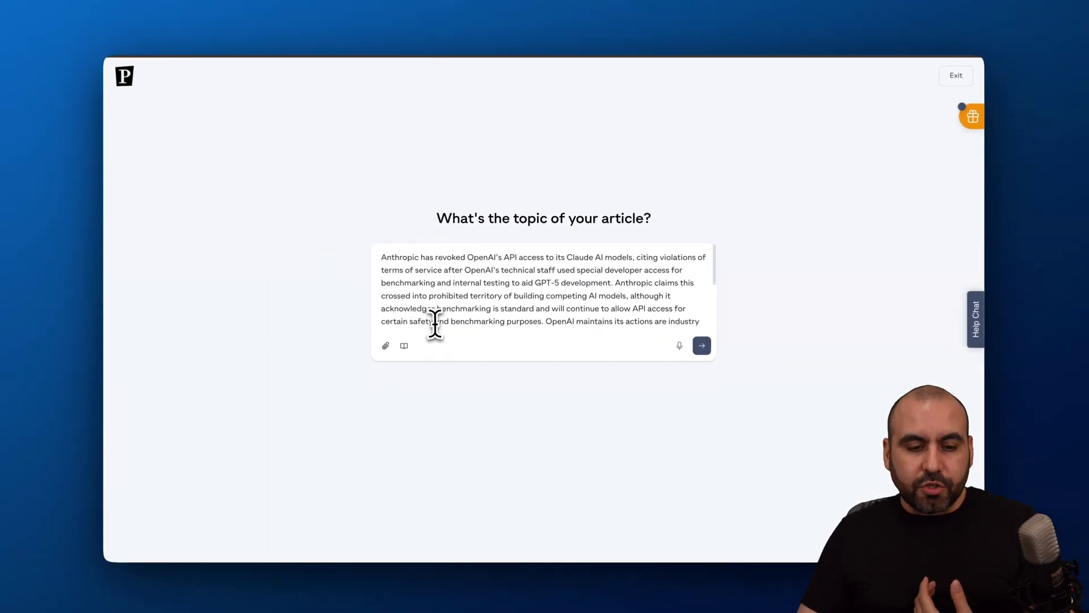
{"action": "left_click", "coordinate": [392, 345]}
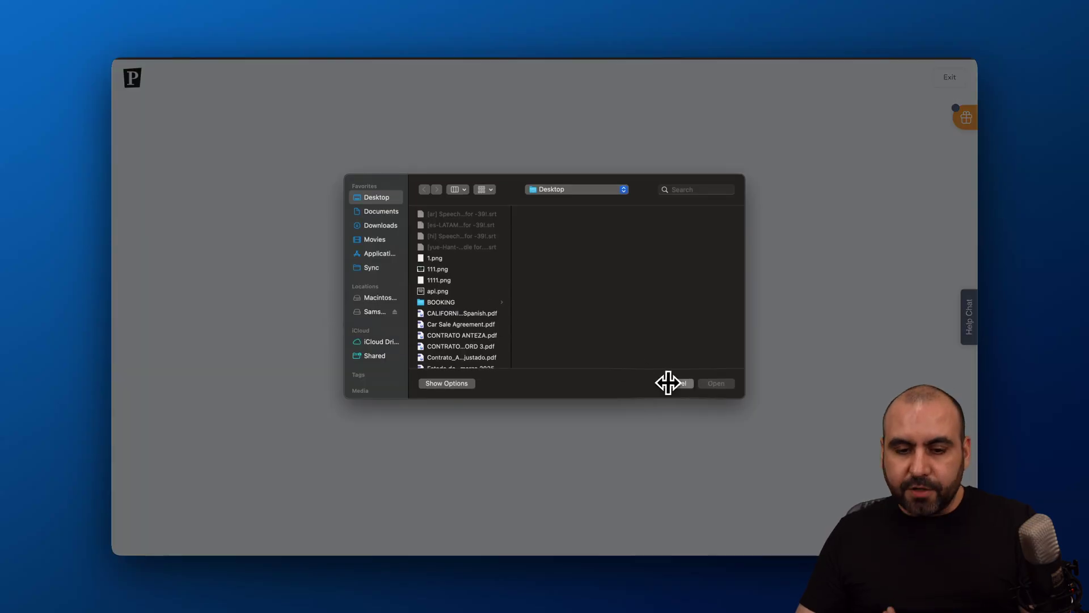
{"action": "left_click", "coordinate": [668, 382]}
{"action": "left_click", "coordinate": [407, 342]}
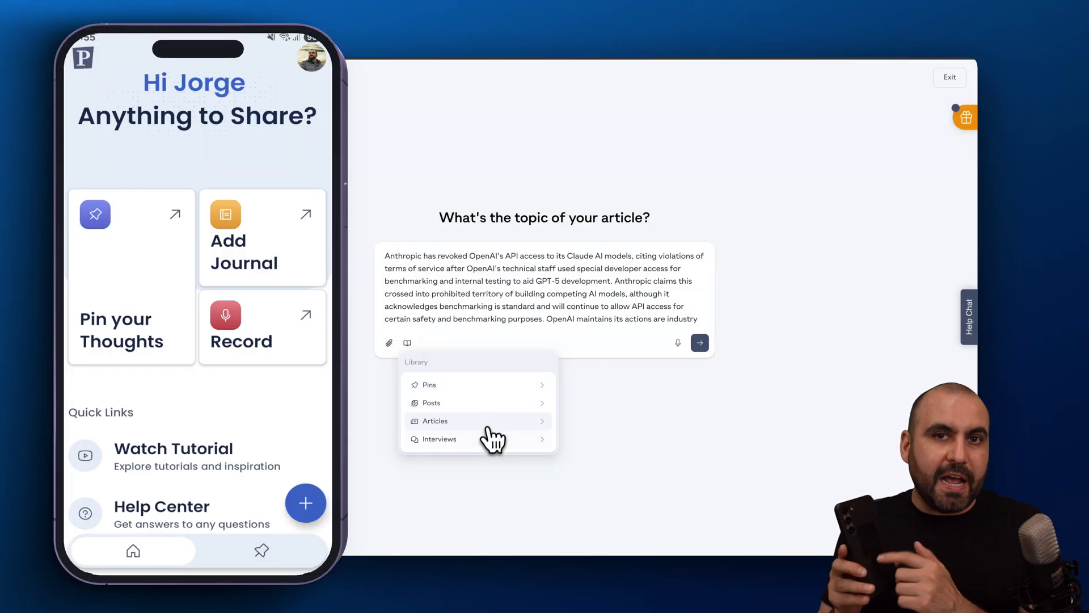
{"action": "left_click", "coordinate": [626, 308]}
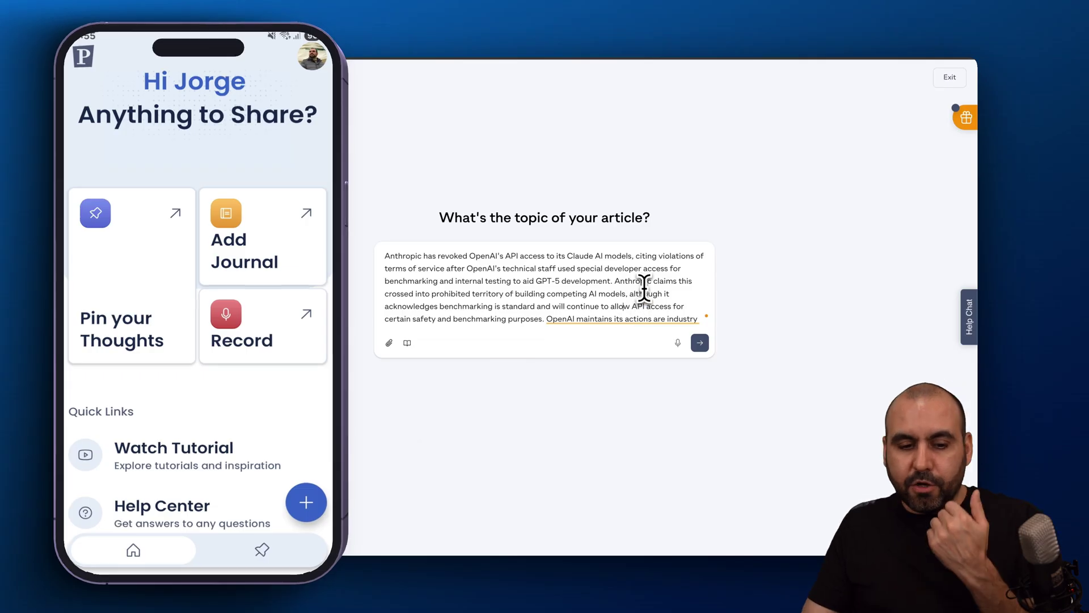
{"action": "left_click", "coordinate": [406, 342]}
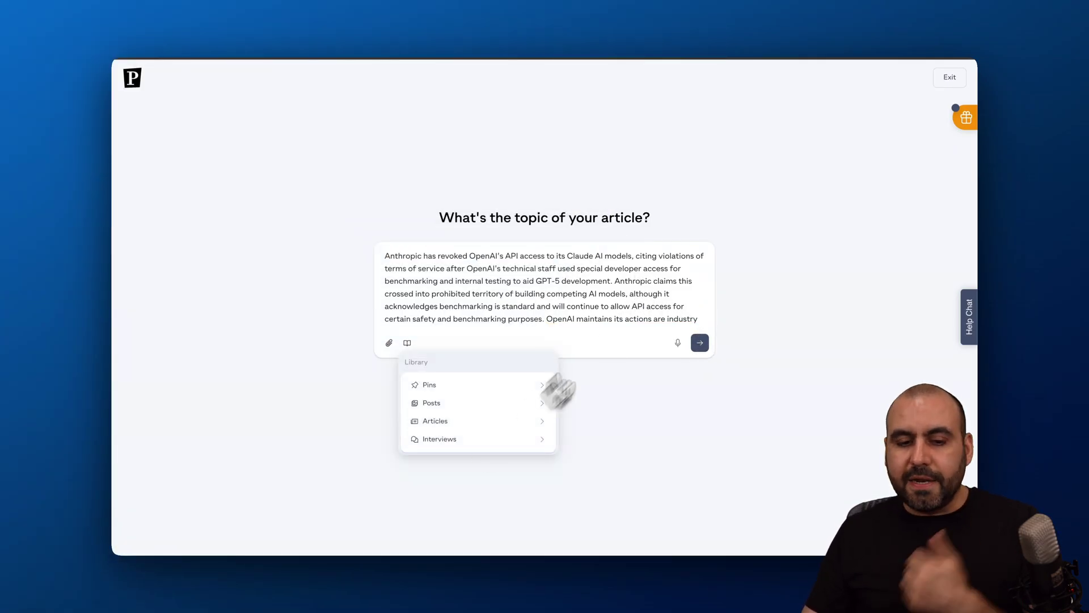
{"action": "left_click", "coordinate": [647, 306]}
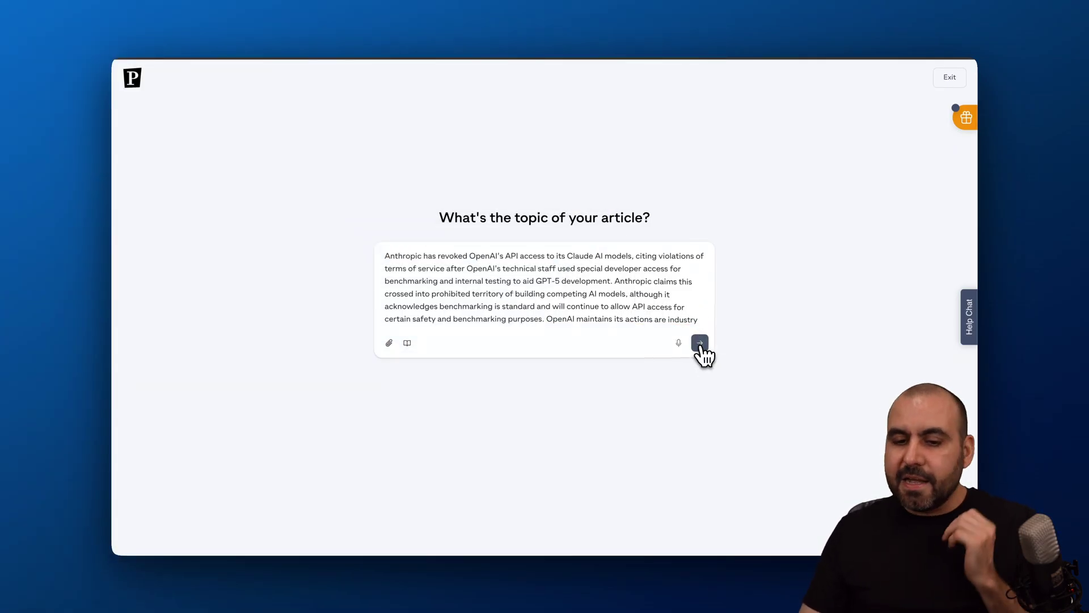
{"action": "left_click", "coordinate": [700, 342]}
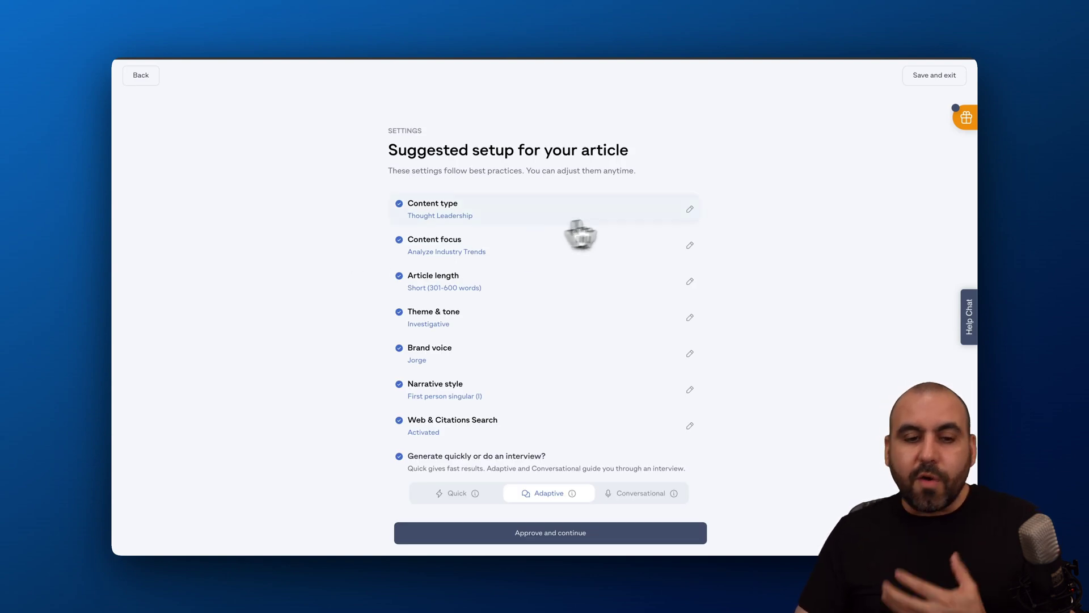
Review the content type options and set content focus to 'Create general thought leadership content'.
{"action": "left_click", "coordinate": [626, 217]}
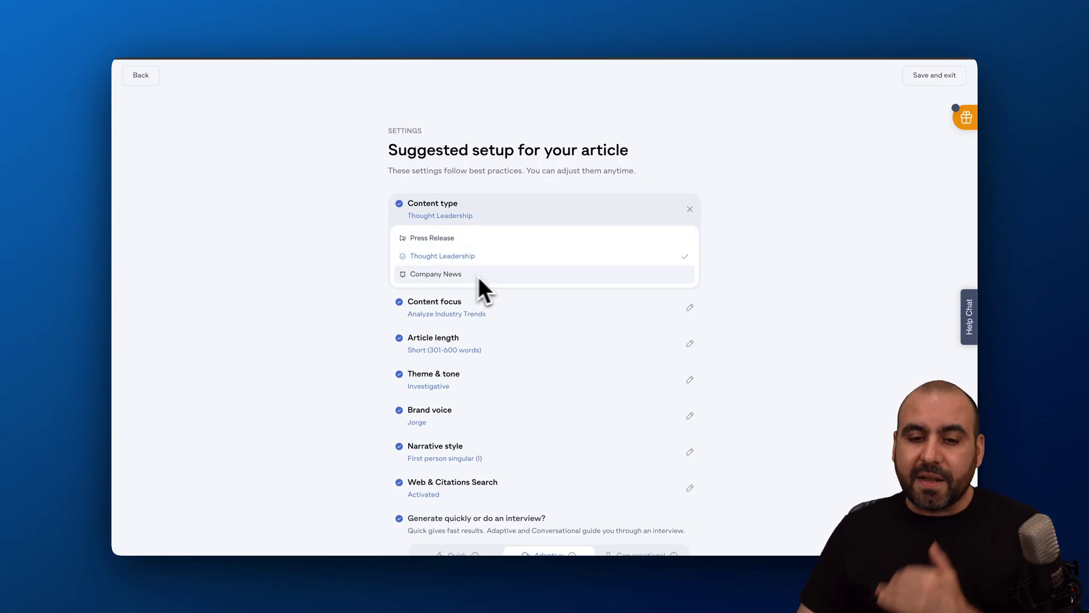
{"action": "left_click", "coordinate": [690, 210]}
{"action": "mouse_move", "coordinate": [501, 250]}
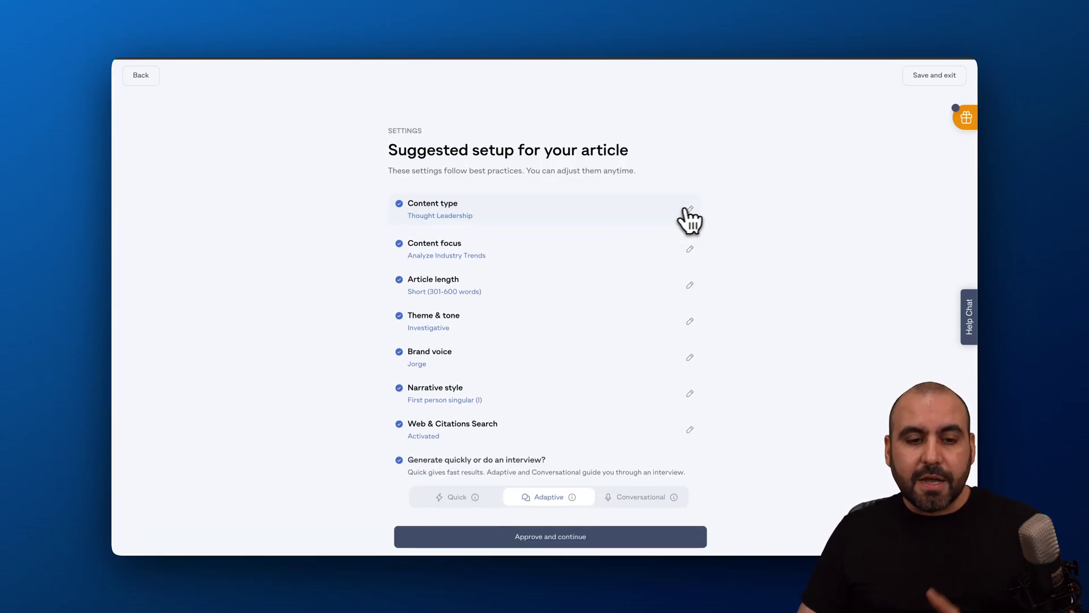
{"action": "left_click", "coordinate": [500, 251]}
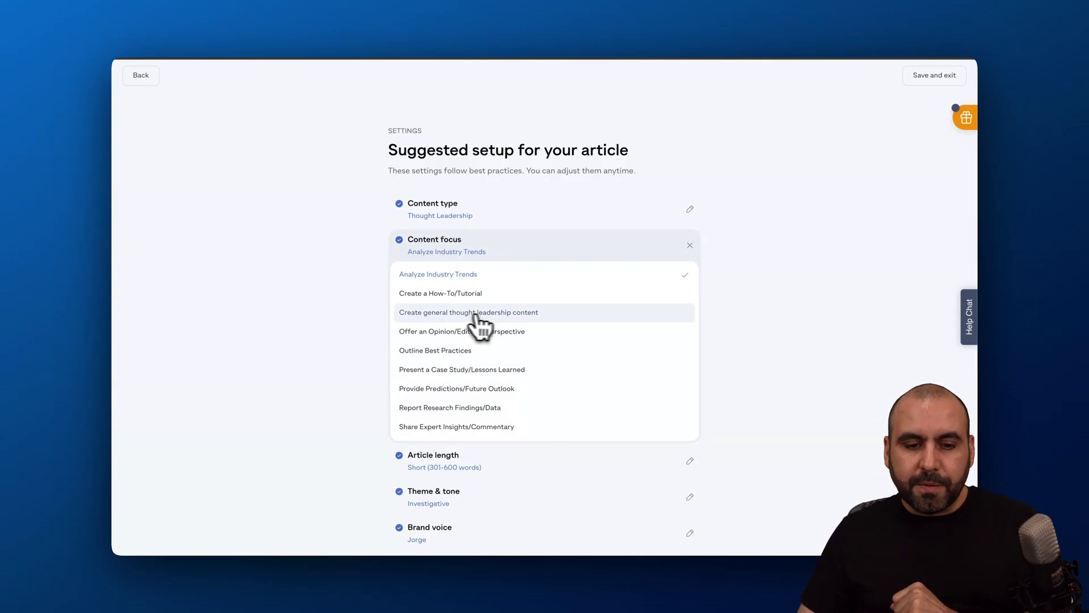
{"action": "left_click", "coordinate": [528, 312]}
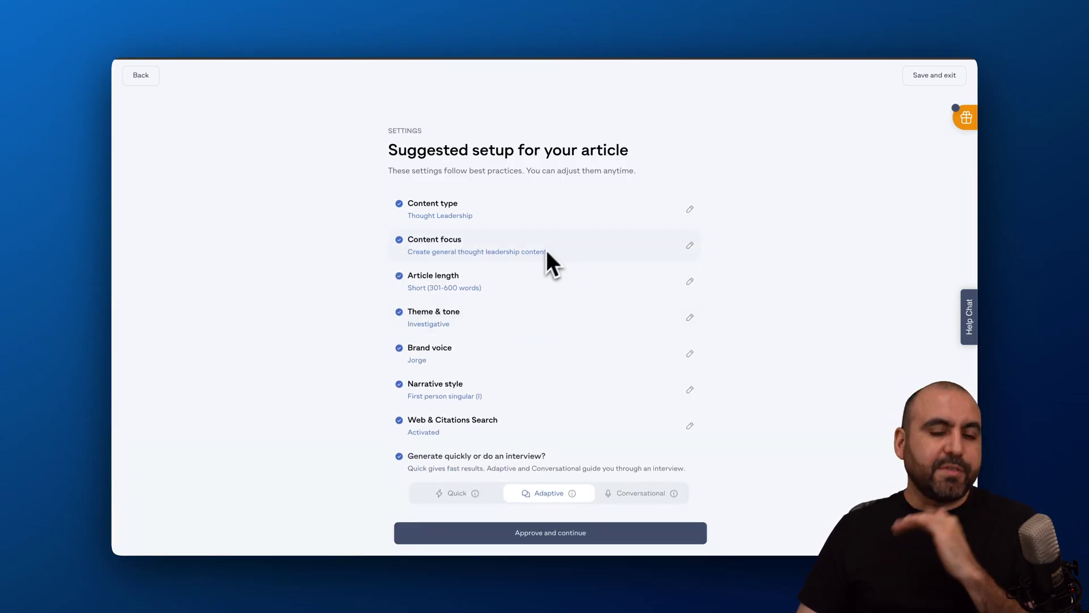
Review the article length and brand voice options, then choose Quick generation.
{"action": "left_click", "coordinate": [563, 285]}
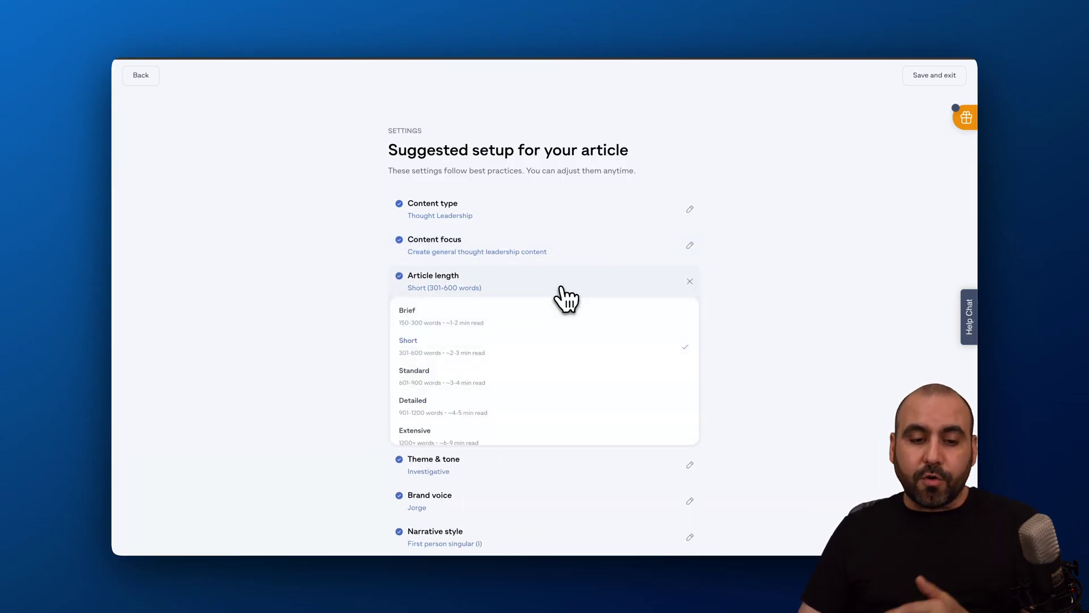
{"action": "left_click", "coordinate": [551, 357]}
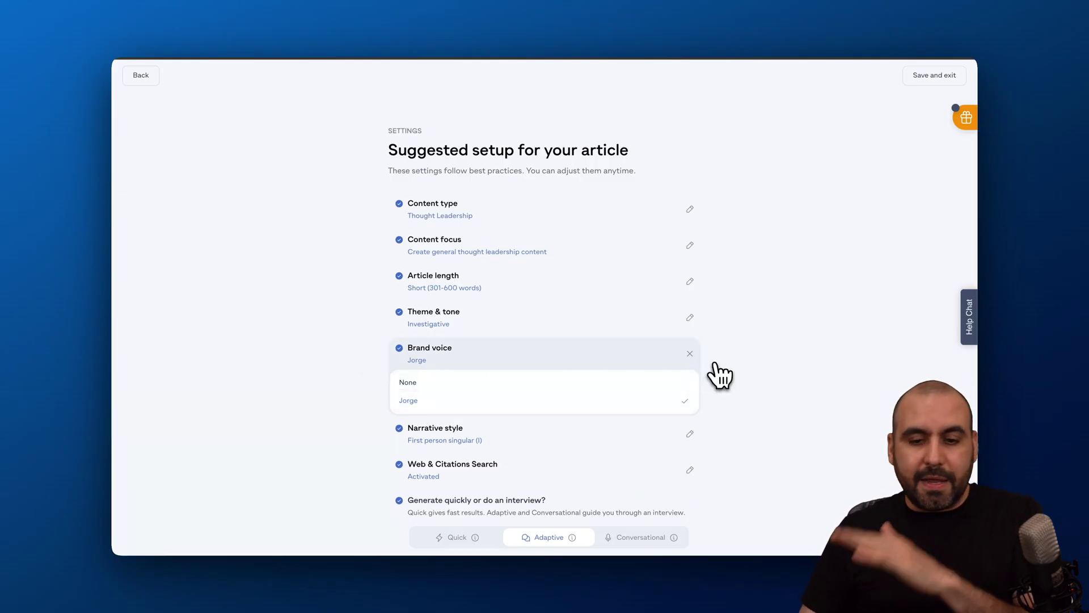
{"action": "left_click", "coordinate": [696, 358]}
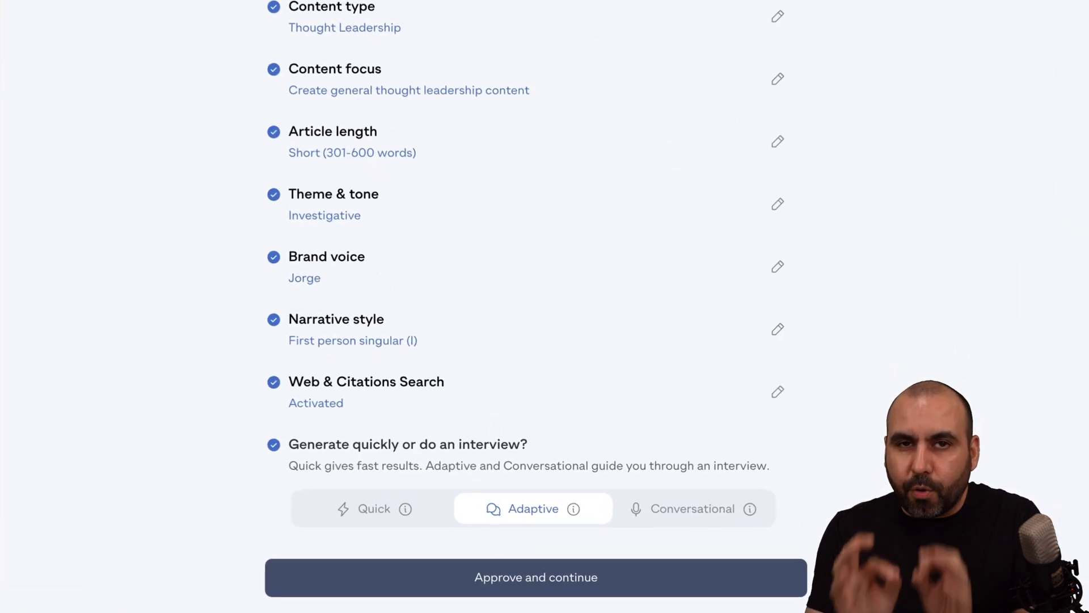
{"action": "left_click", "coordinate": [375, 509]}
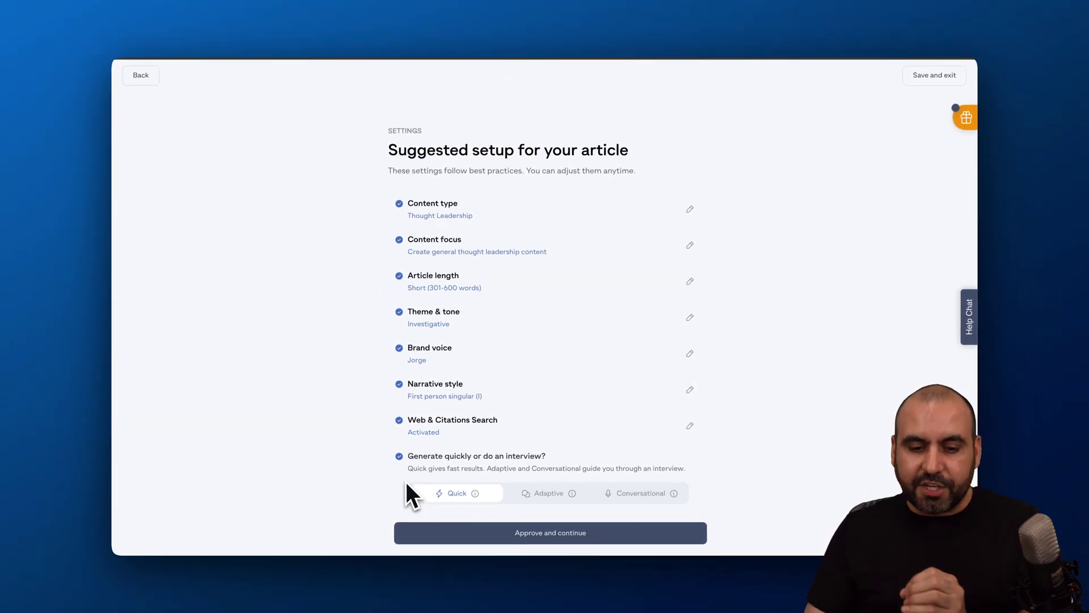
Set the generation mode to Adaptive interview and approve the article settings.
{"action": "left_click", "coordinate": [549, 493]}
{"action": "left_click", "coordinate": [643, 494]}
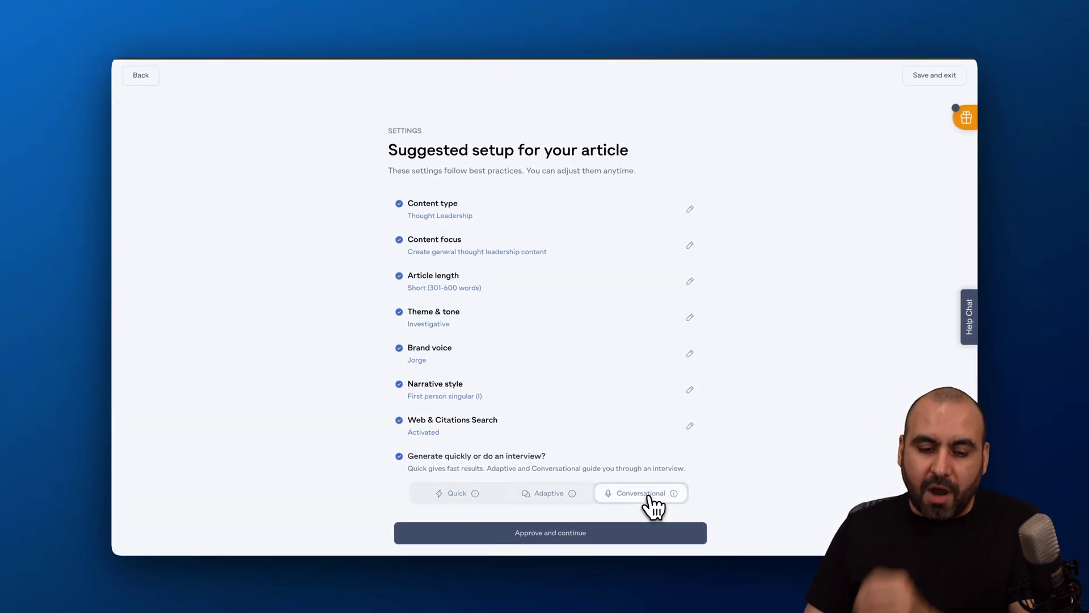
{"action": "left_click", "coordinate": [553, 493]}
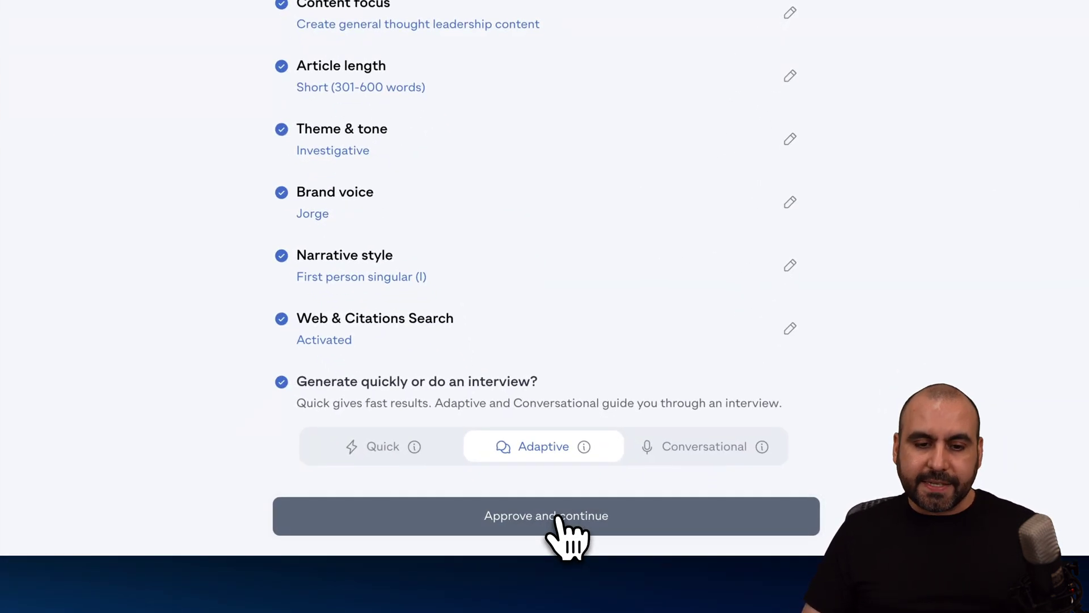
{"action": "left_click", "coordinate": [566, 524]}
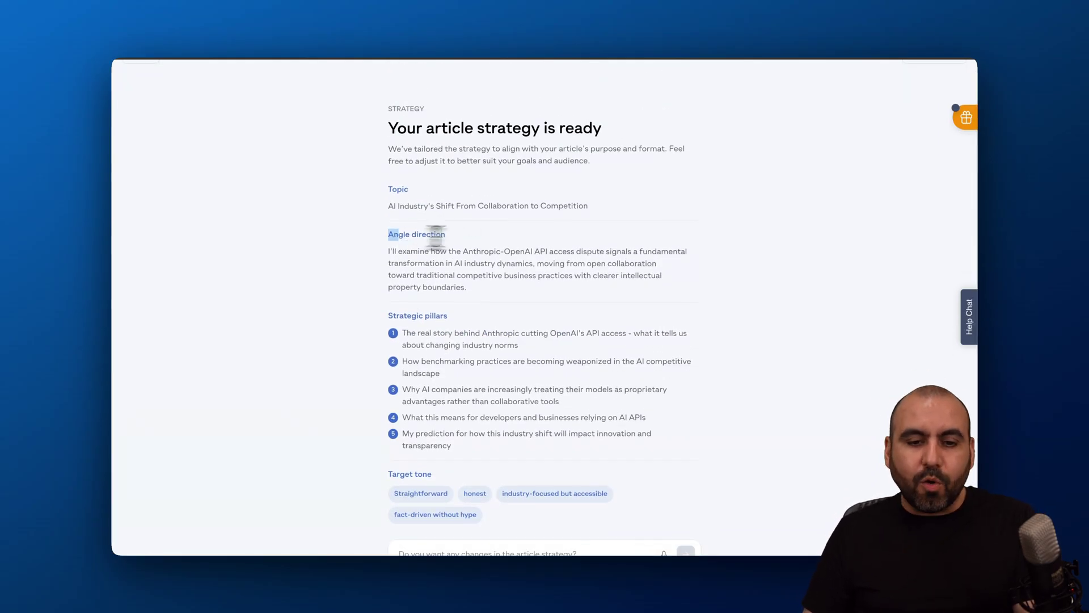
Scroll through the generated article strategy and approve it.
{"action": "left_click_drag", "start_coordinate": [446, 234], "coordinate": [388, 235]}
{"action": "left_click", "coordinate": [469, 236]}
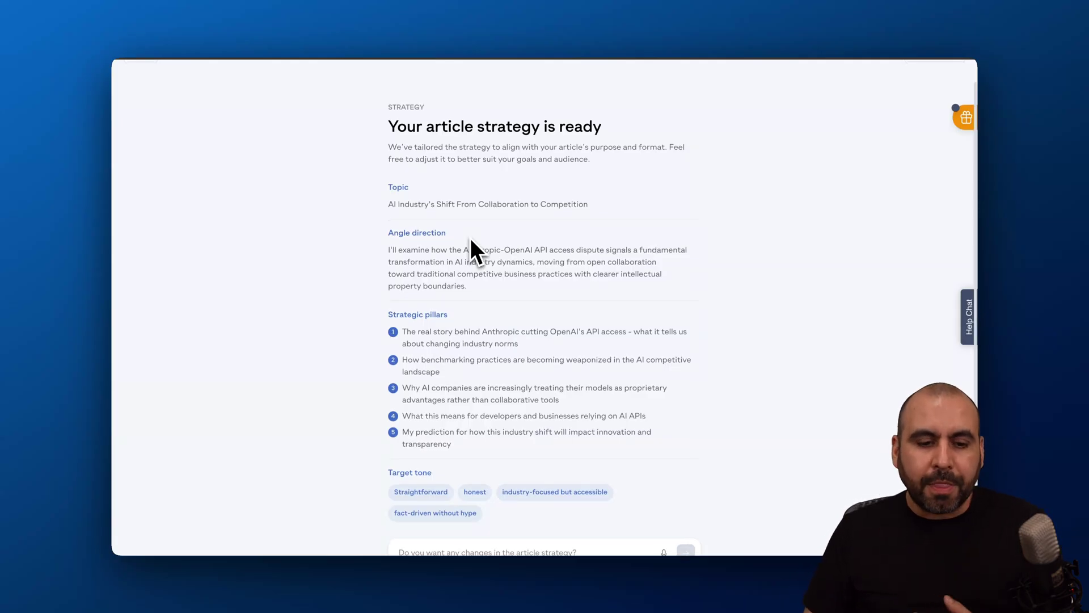
{"action": "scroll", "coordinate": [471, 237], "scroll_direction": "down", "scroll_amount": 2}
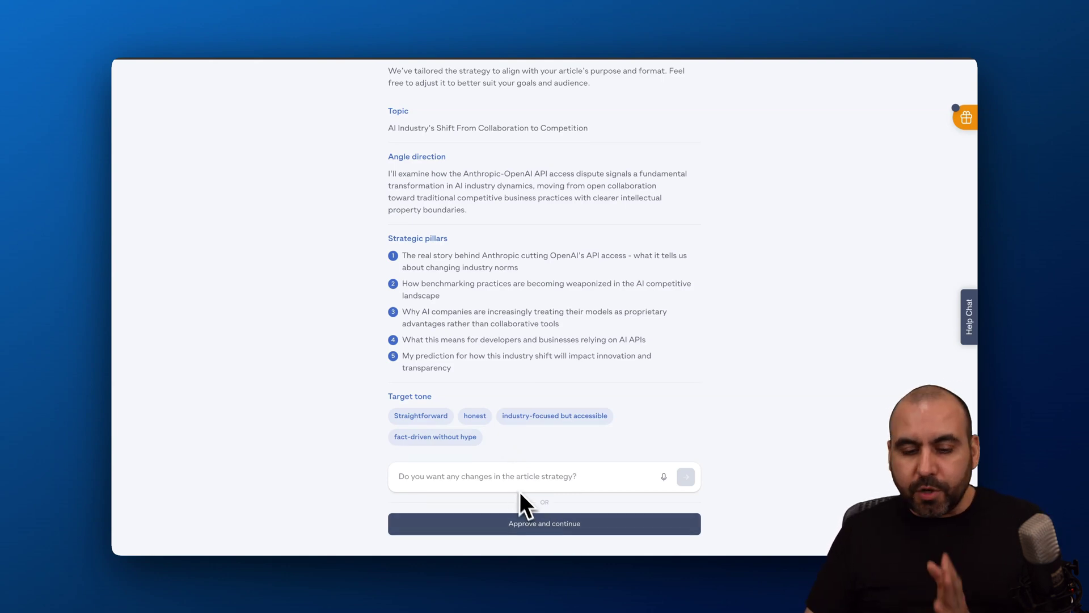
{"action": "left_click", "coordinate": [544, 528]}
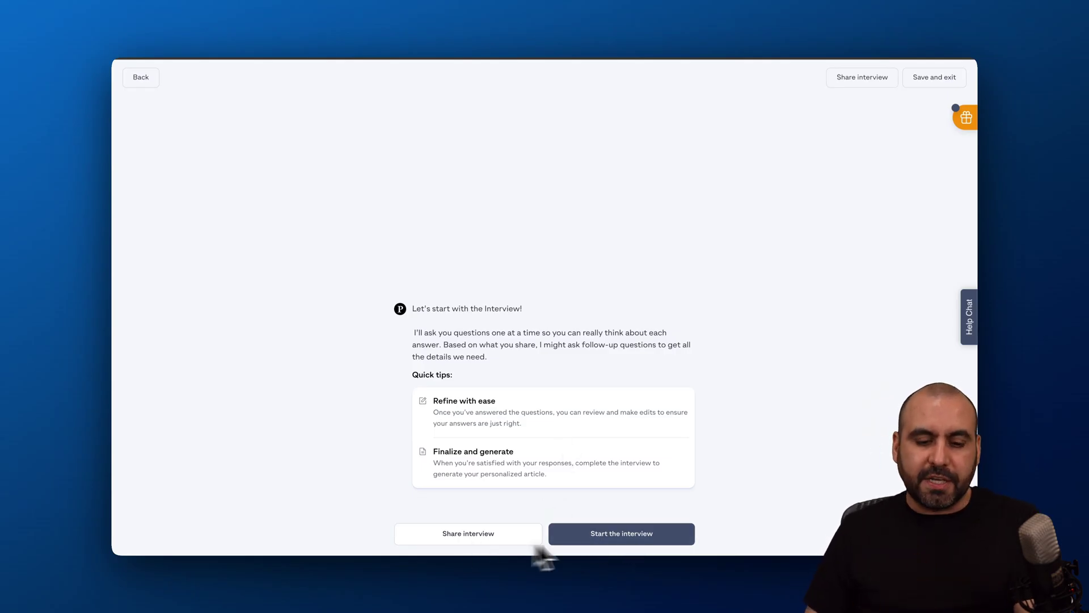
Start the interview from the introduction and tips page.
{"action": "left_click", "coordinate": [608, 536]}
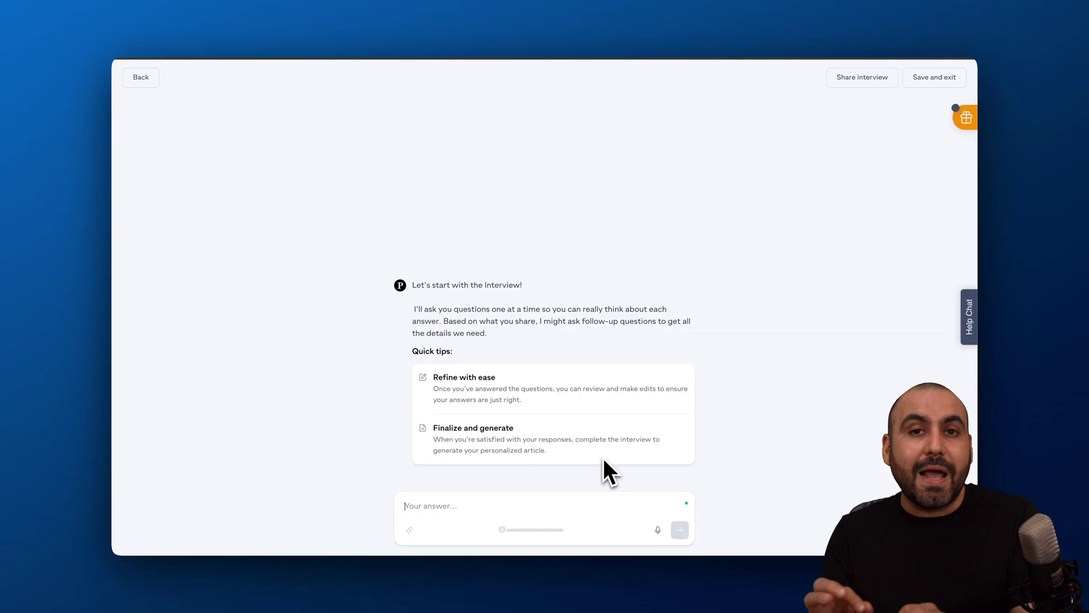
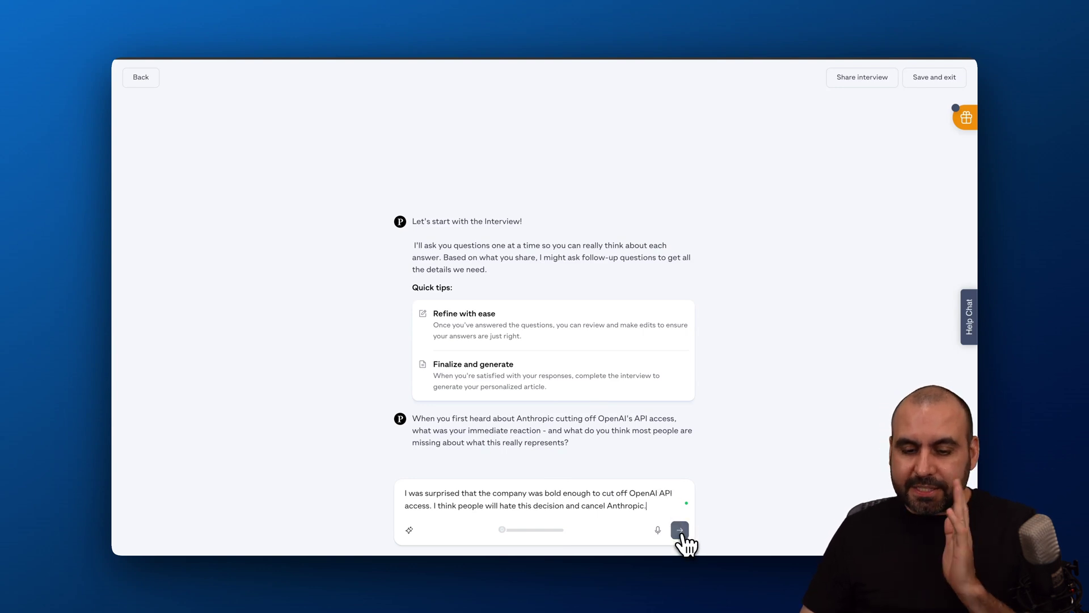
Submit the answers on the bold cut-off, public escalation and APIs as weapons, then create the article.
{"action": "left_click", "coordinate": [680, 530]}
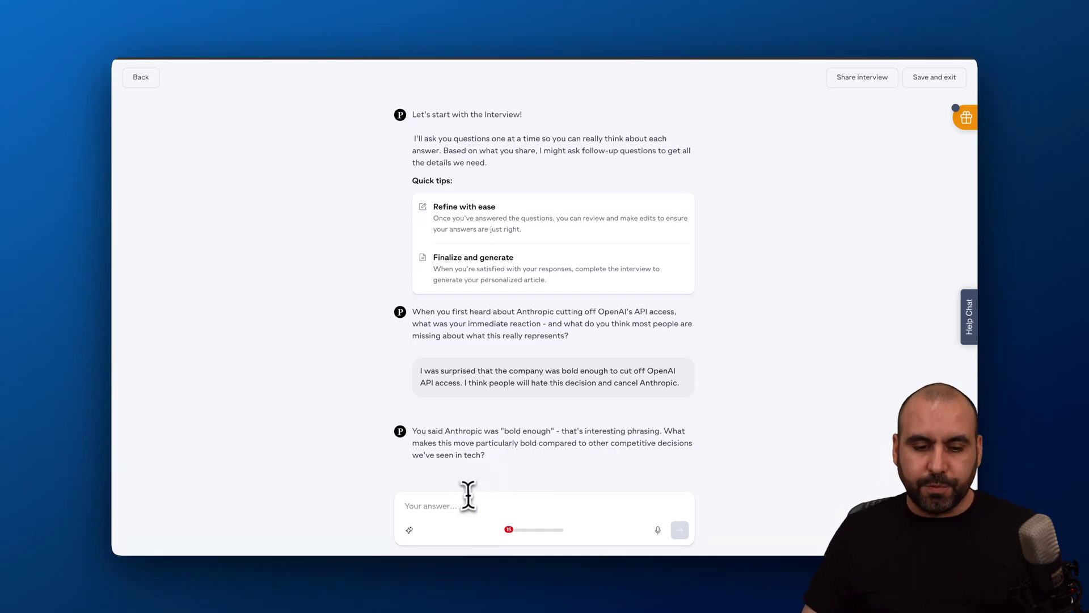
{"action": "type", "text": "Because it wasn't just a business move—it was a public escalation between two AI giants. Cutting API access right before GPT-5's launch signals that Anthropic is willing to weaponize infrastructure, even at the risk of backlash. That's not typical corporate competition; it's a declaration of war."}
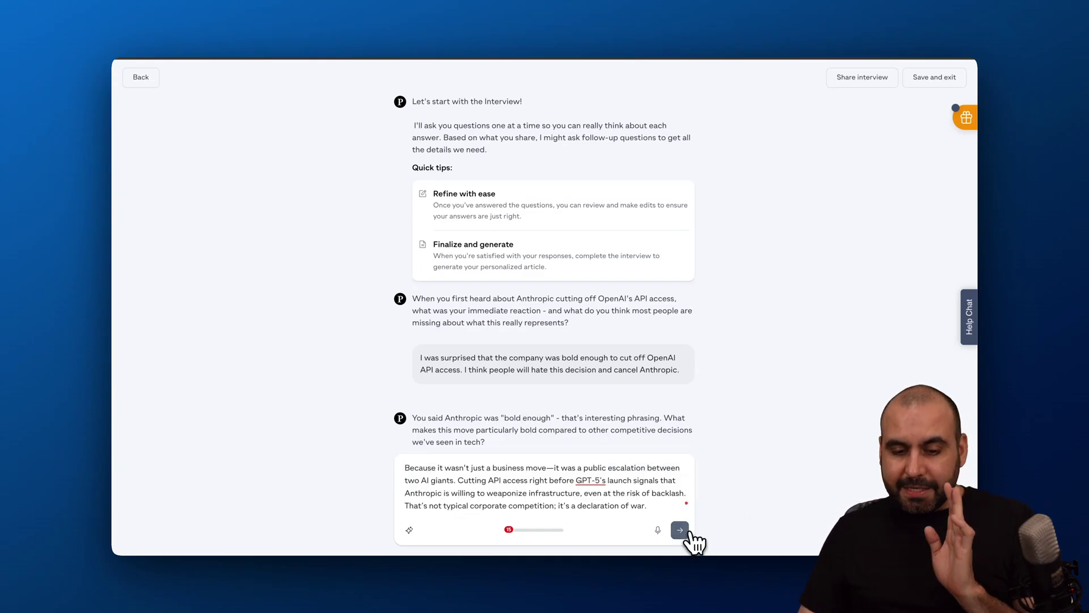
{"action": "left_click", "coordinate": [680, 530]}
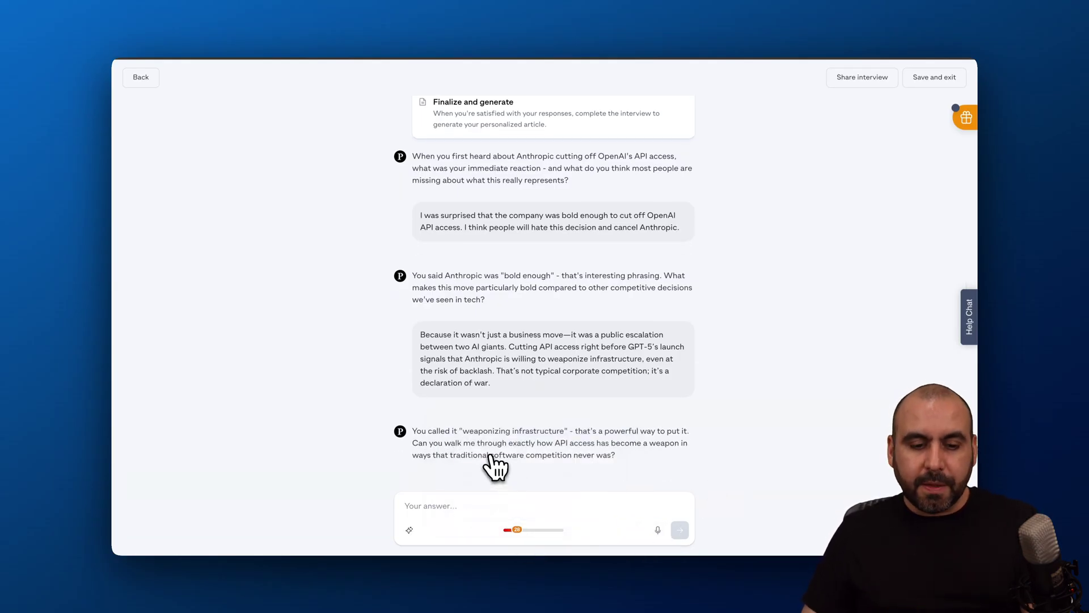
{"action": "left_click", "coordinate": [469, 505]}
{"action": "type", "text": "APIs give rivals power over your product. They can cut access, shift terms, or disrupt launches—all under the guise of policy. It's control masquerading as infrastructure."}
{"action": "left_click", "coordinate": [680, 529]}
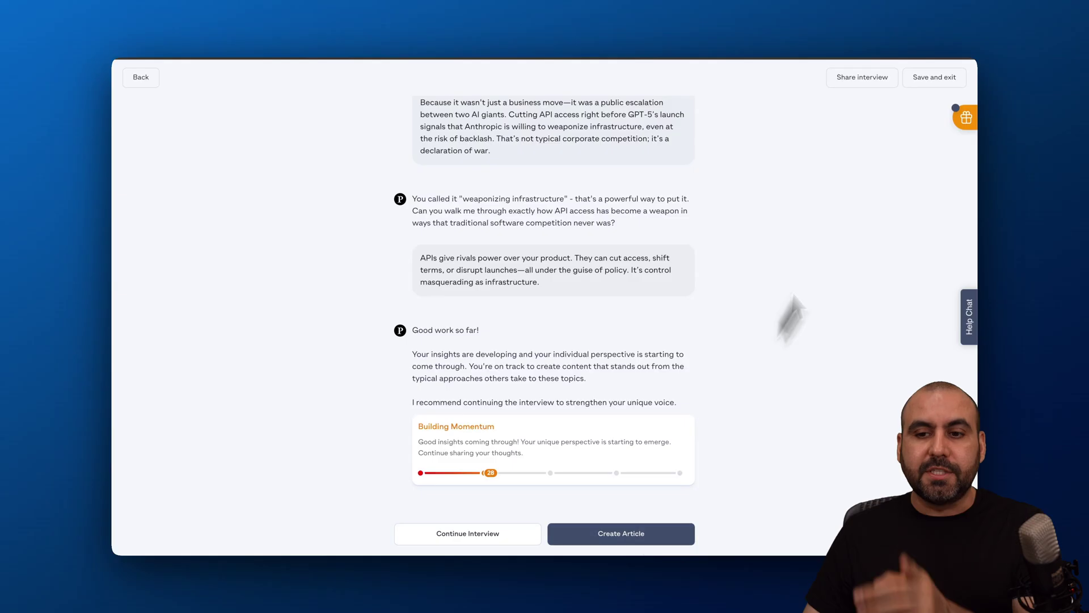
{"action": "left_click", "coordinate": [621, 532]}
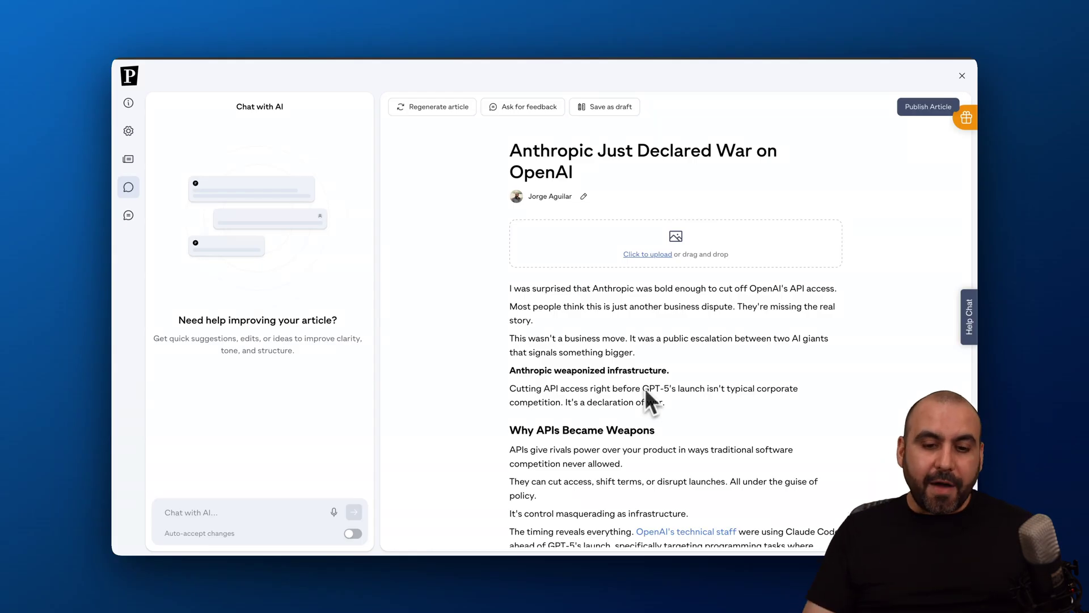
Select the opening paragraphs of the Anthropic article body for AI editing.
{"action": "left_click", "coordinate": [626, 325]}
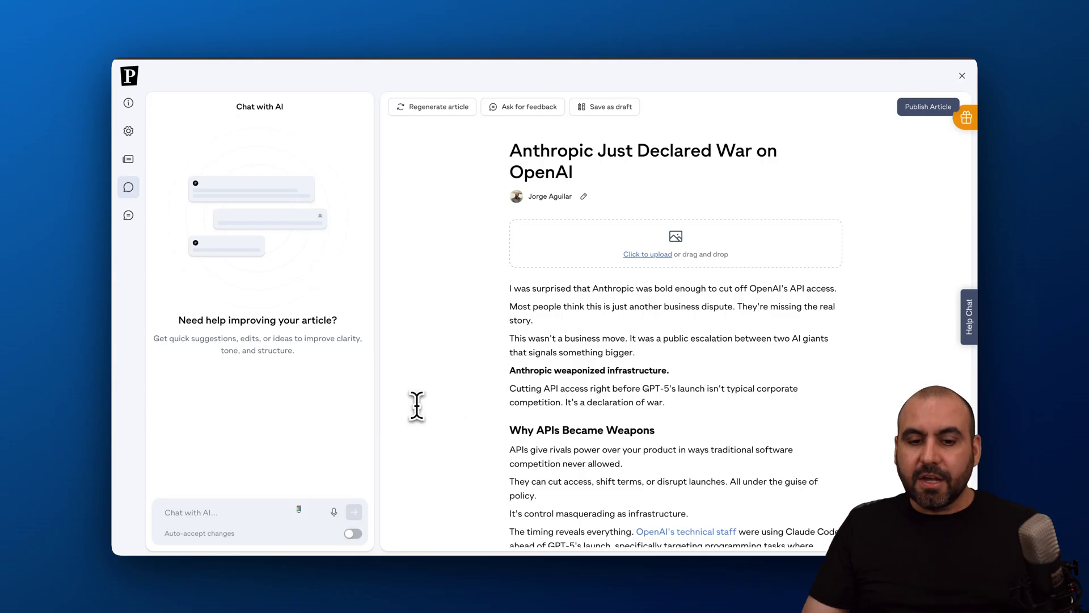
{"action": "left_click_drag", "start_coordinate": [510, 287], "coordinate": [685, 353]}
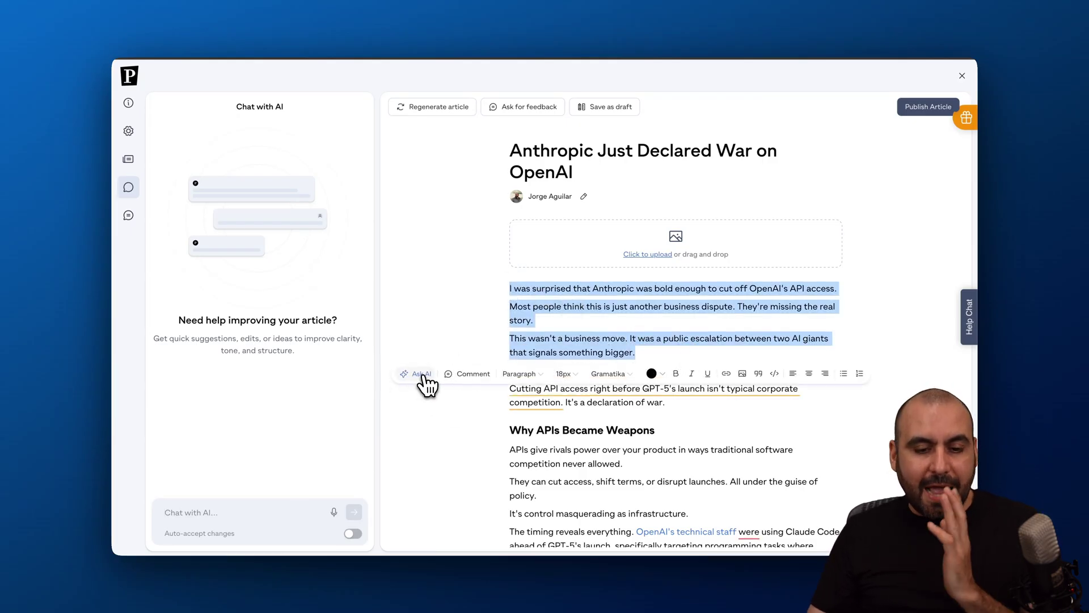
{"action": "left_click", "coordinate": [417, 374]}
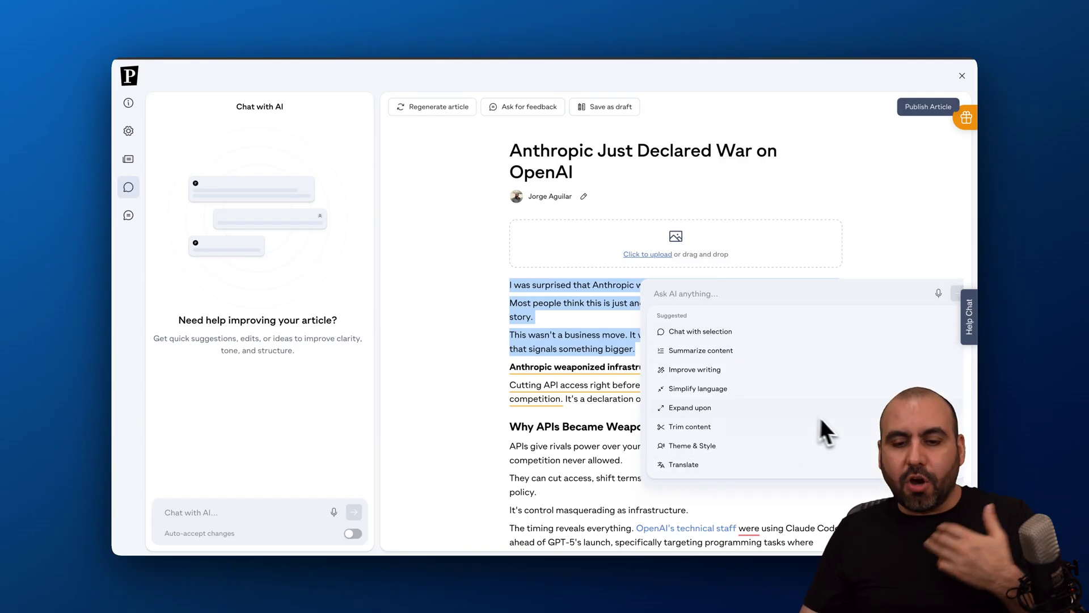
{"action": "left_click", "coordinate": [622, 335]}
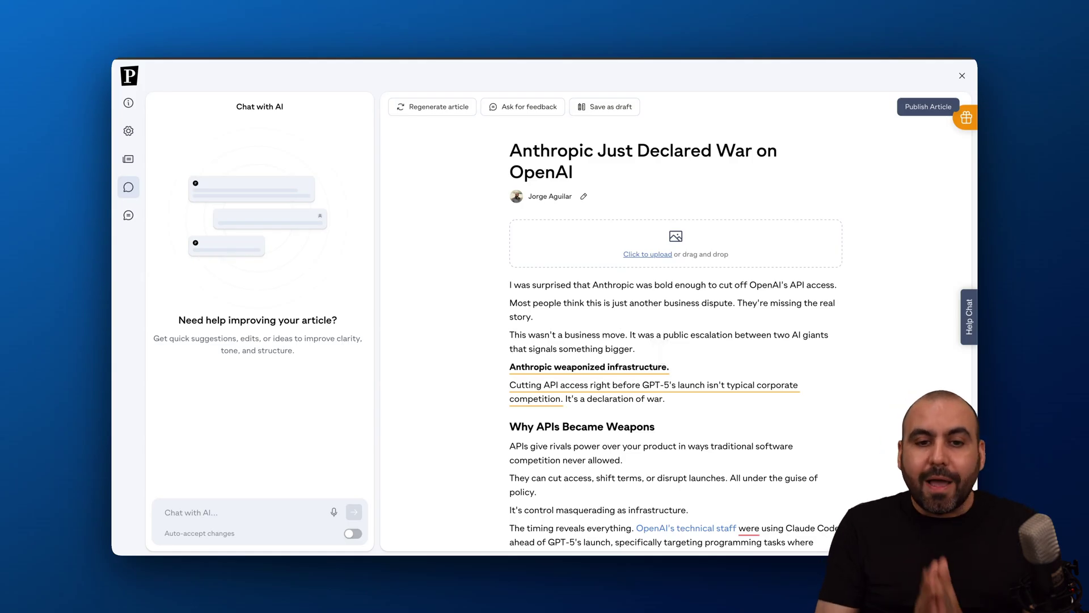
{"action": "left_click", "coordinate": [529, 107]}
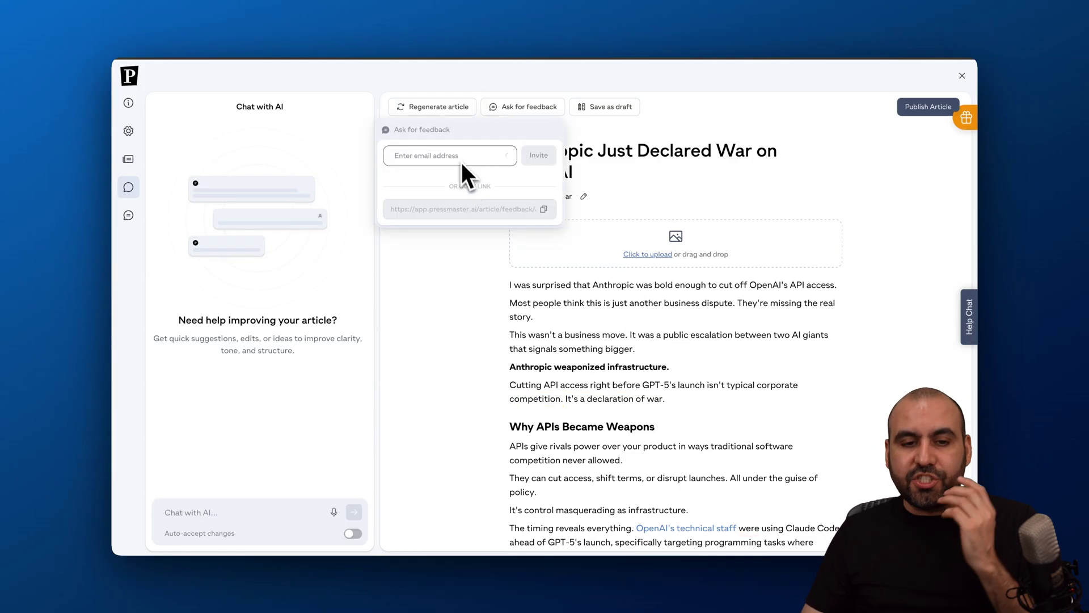
Copy the feedback link and enter the review page with the reviewer's name and email.
{"action": "left_click", "coordinate": [544, 210]}
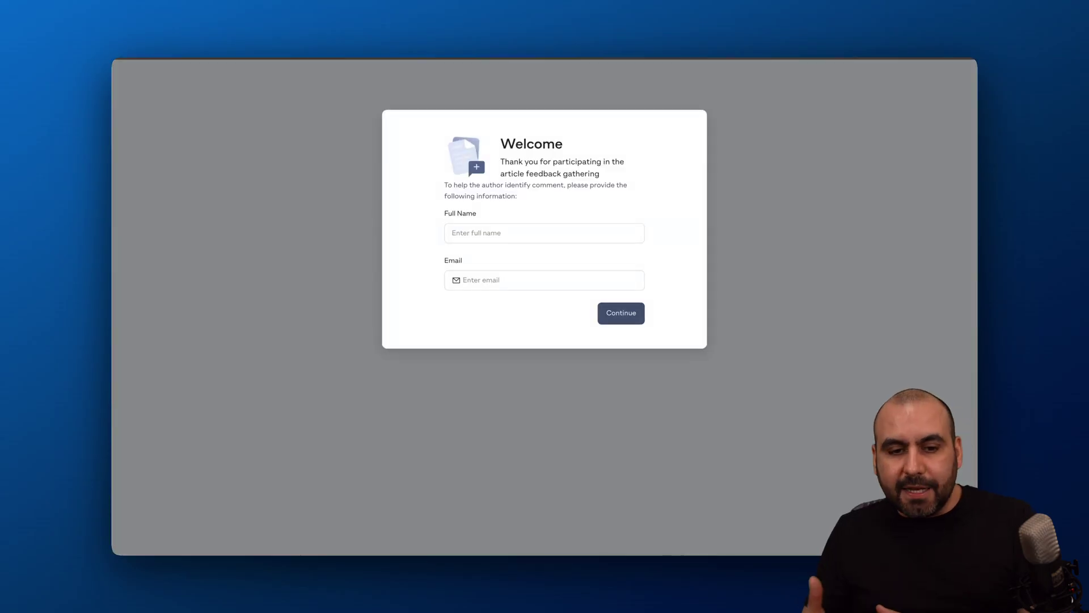
{"action": "left_click", "coordinate": [509, 237]}
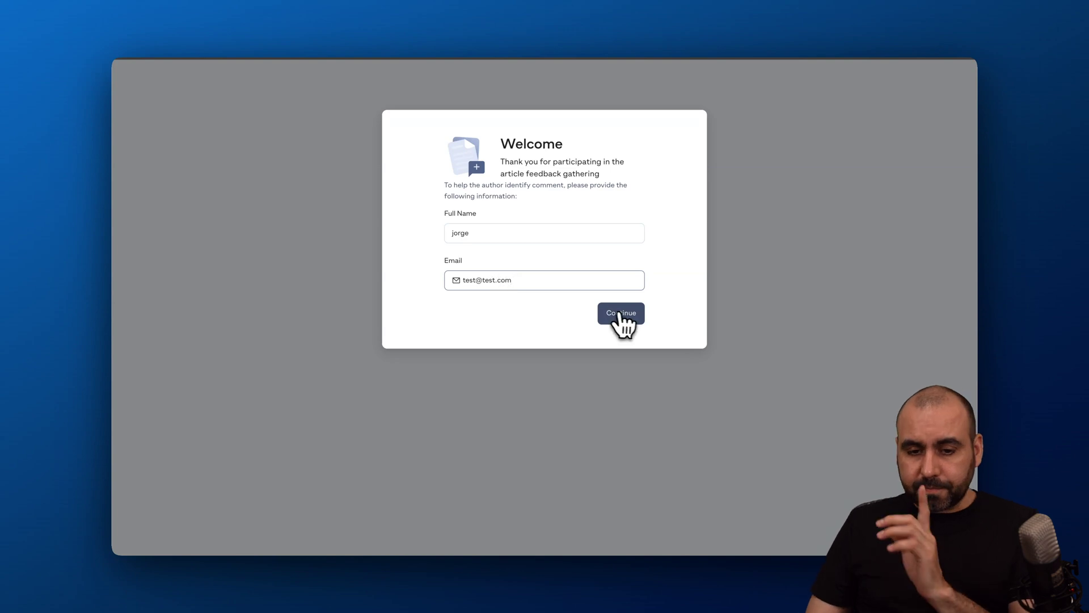
{"action": "left_click", "coordinate": [620, 312]}
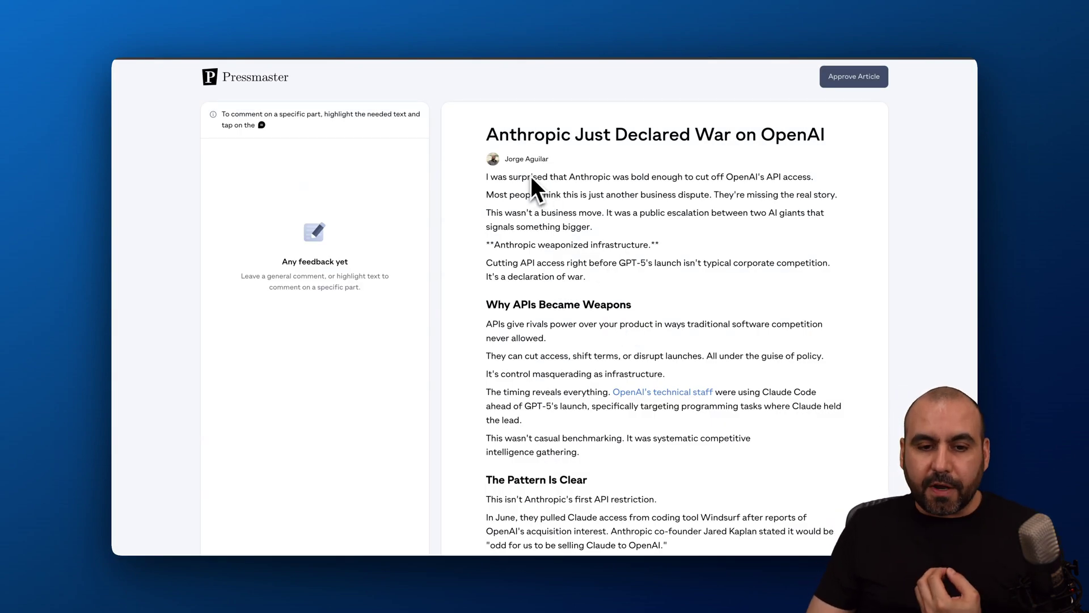
Comment 'I don't like it' on the paragraph about cutting API access.
{"action": "triple_click", "coordinate": [505, 264]}
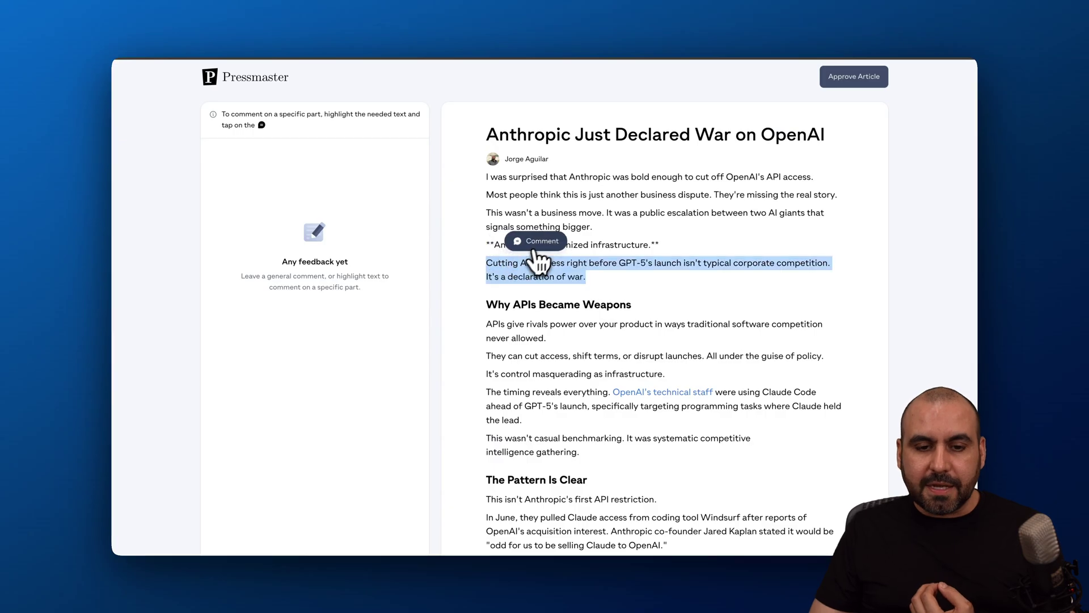
{"action": "left_click", "coordinate": [529, 252]}
{"action": "type", "text": "I"}
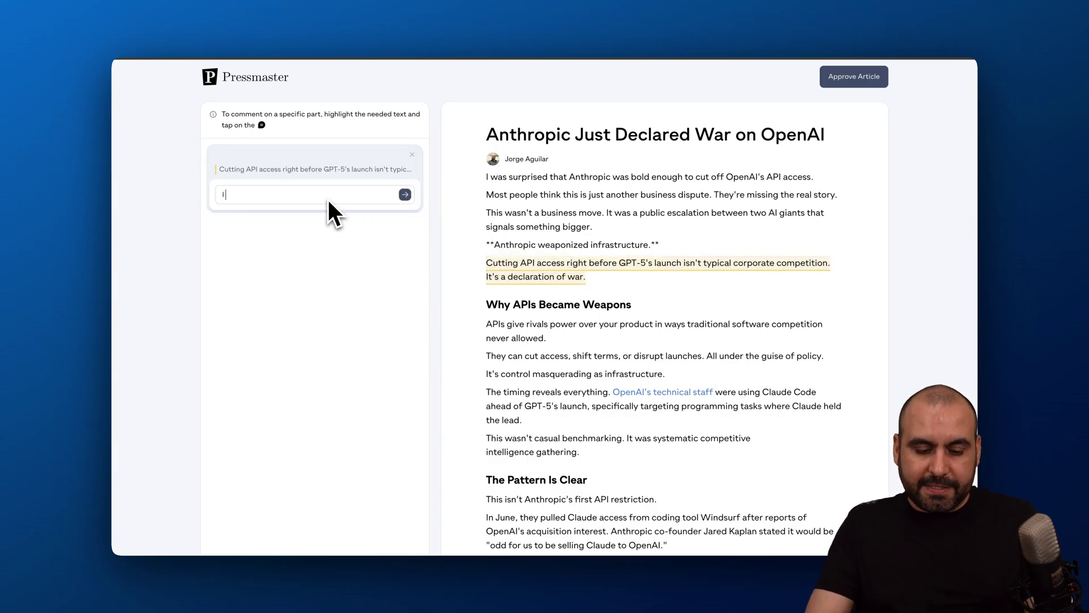
{"action": "type", "text": " don't like it"}
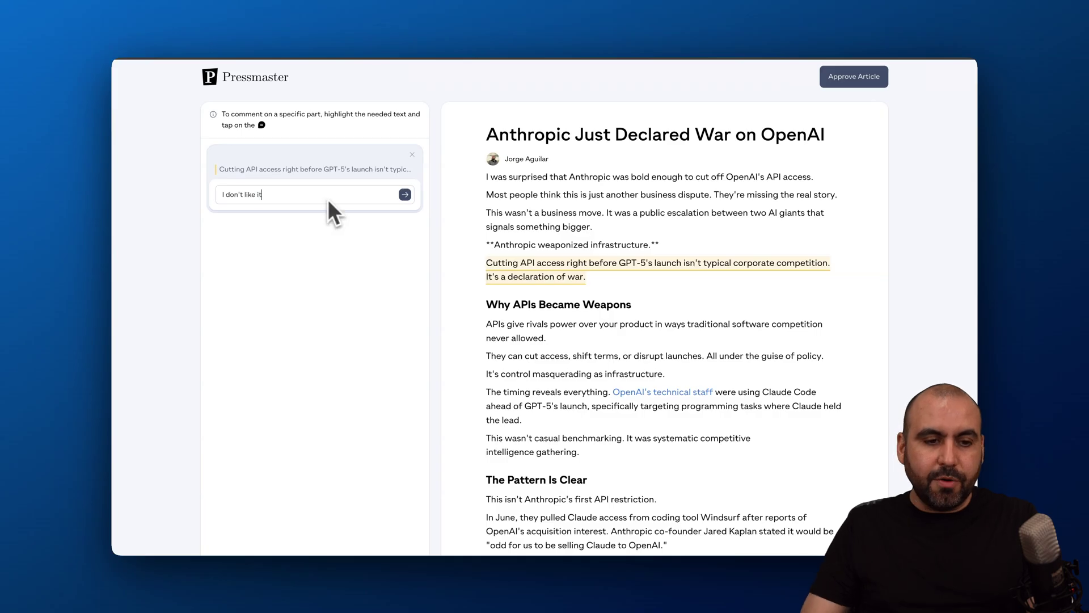
{"action": "left_click", "coordinate": [406, 194]}
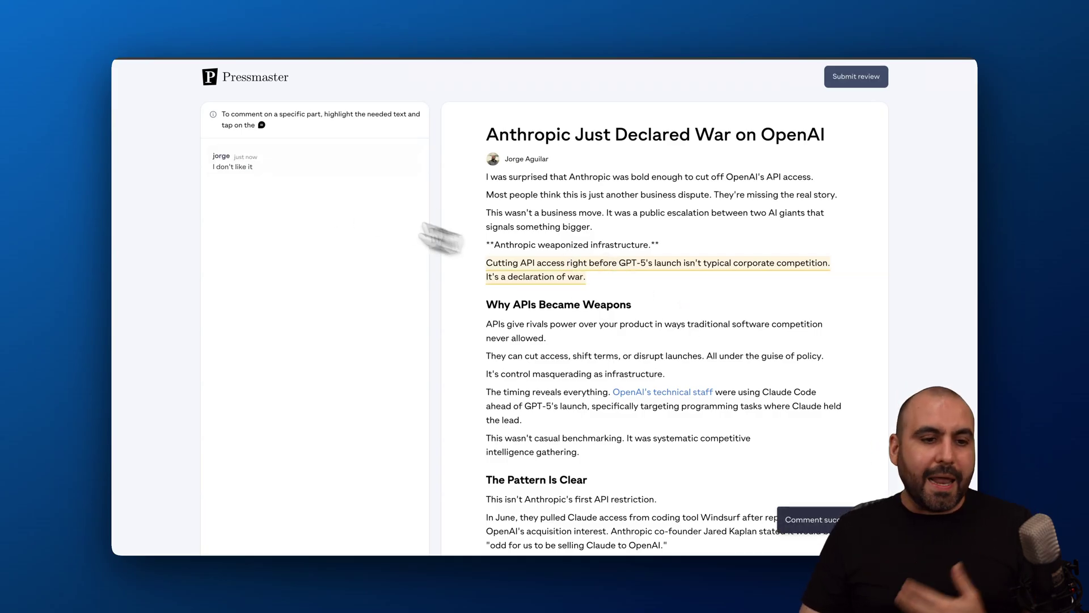
Expand the posted comment and show it in the editor's Comments panel.
{"action": "left_click", "coordinate": [291, 164]}
{"action": "left_click", "coordinate": [287, 230]}
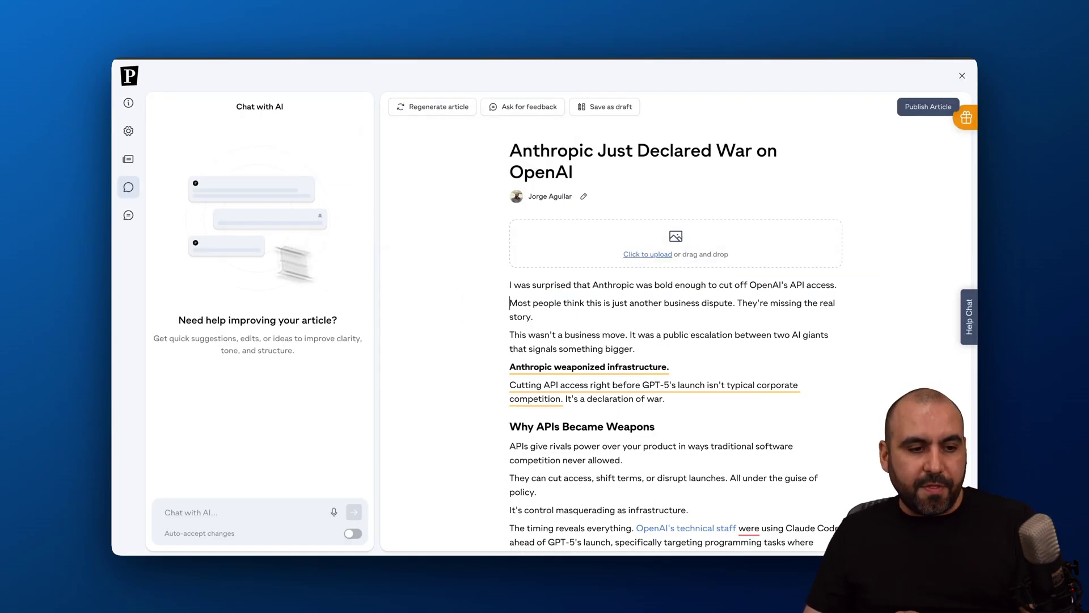
{"action": "left_click", "coordinate": [128, 214]}
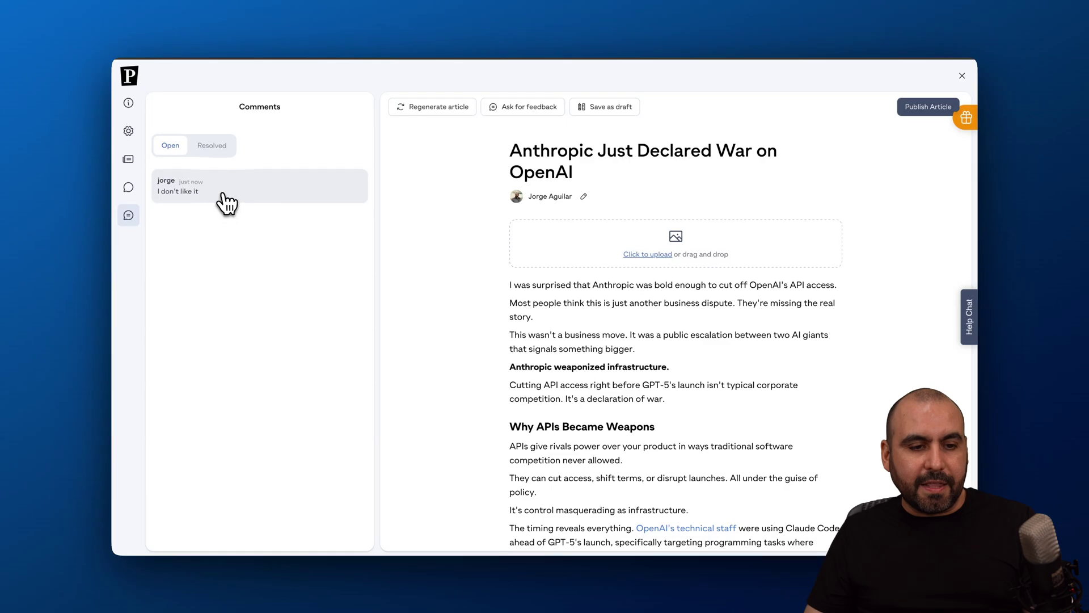
Review the comment's quoted text and the article's General Information, Article settings and SEO panels.
{"action": "left_click", "coordinate": [217, 192]}
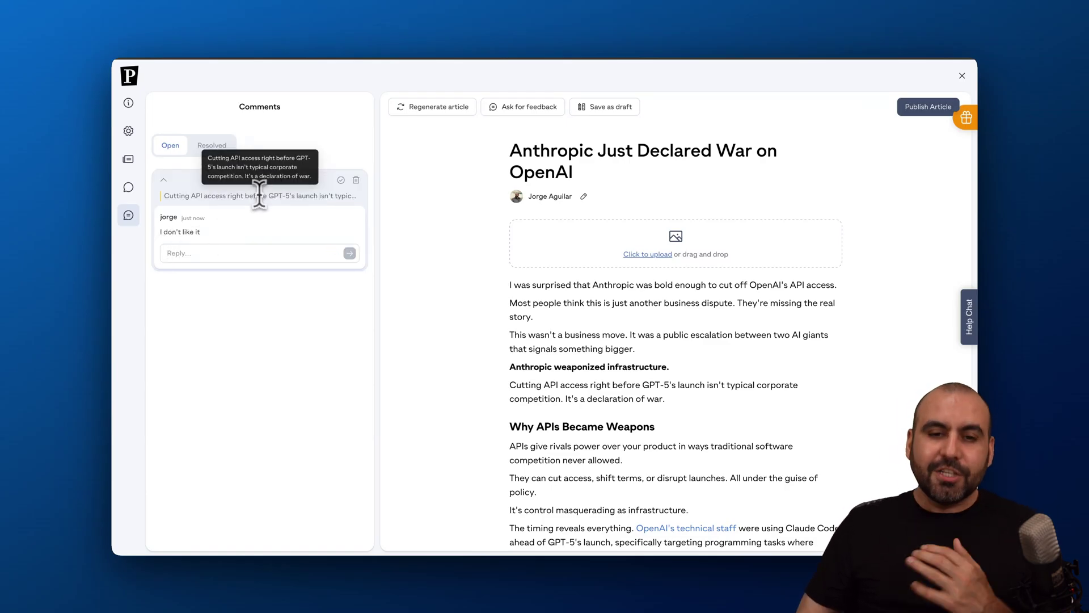
{"action": "left_click", "coordinate": [128, 104]}
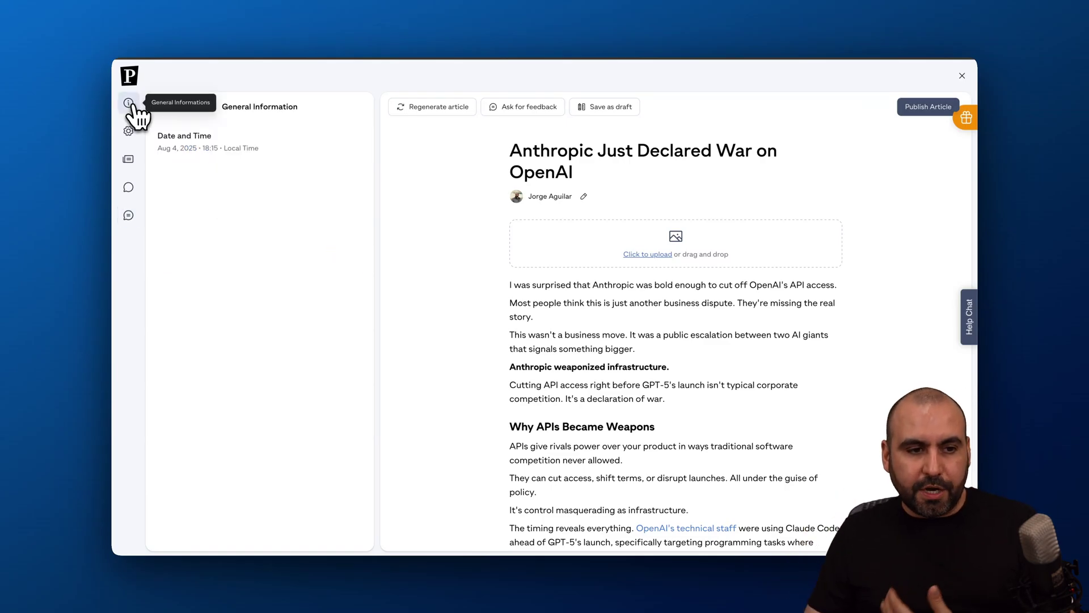
{"action": "left_click", "coordinate": [129, 132]}
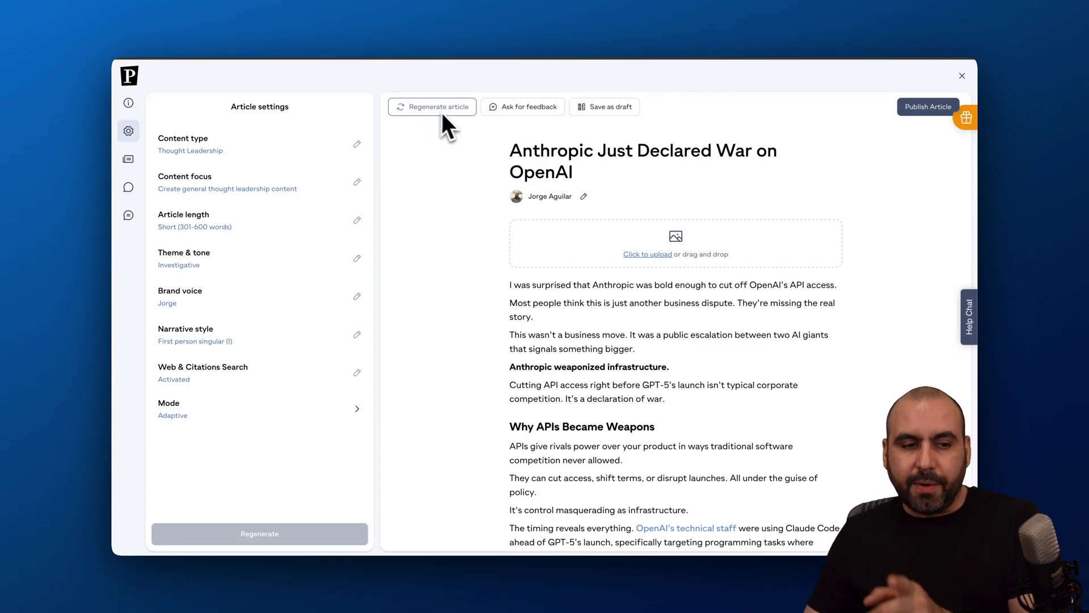
{"action": "left_click", "coordinate": [128, 159]}
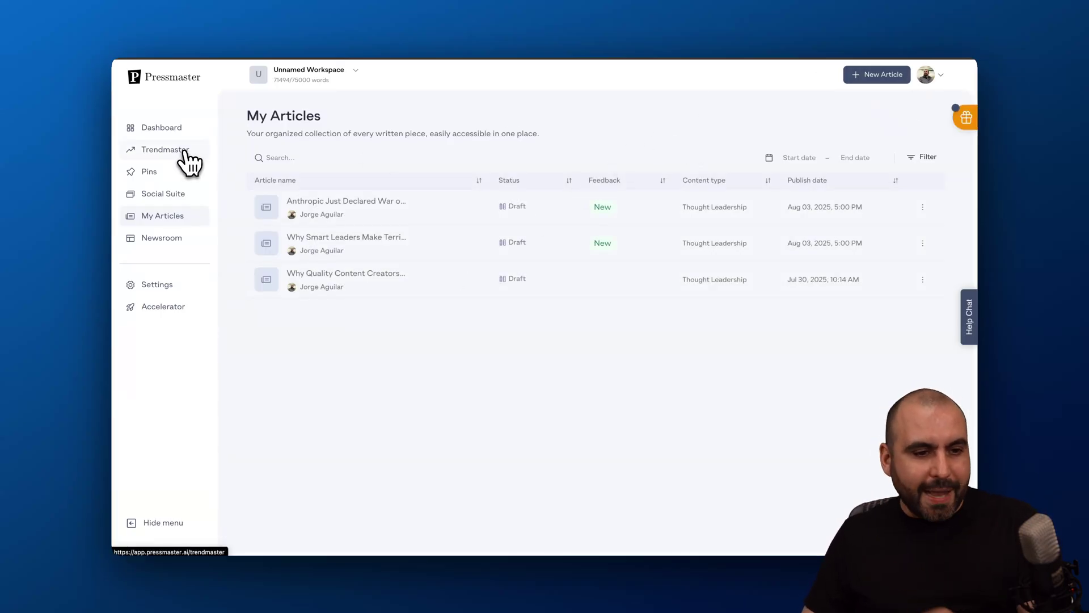
{"action": "left_click", "coordinate": [165, 149]}
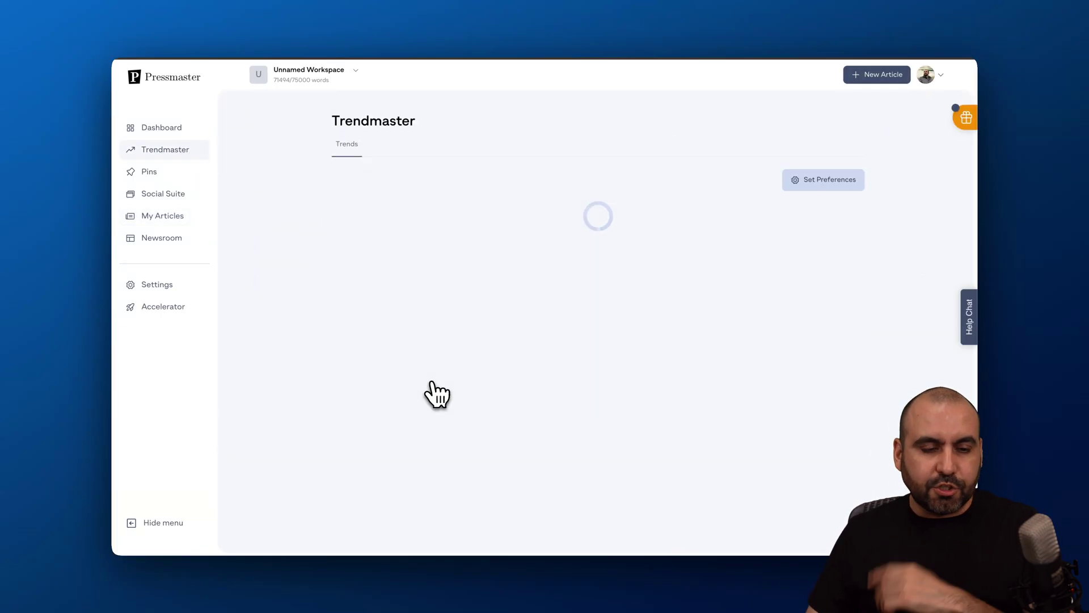
{"action": "scroll", "coordinate": [437, 394], "scroll_direction": "down", "scroll_amount": 5}
{"action": "scroll", "coordinate": [437, 393], "scroll_direction": "down", "scroll_amount": 5}
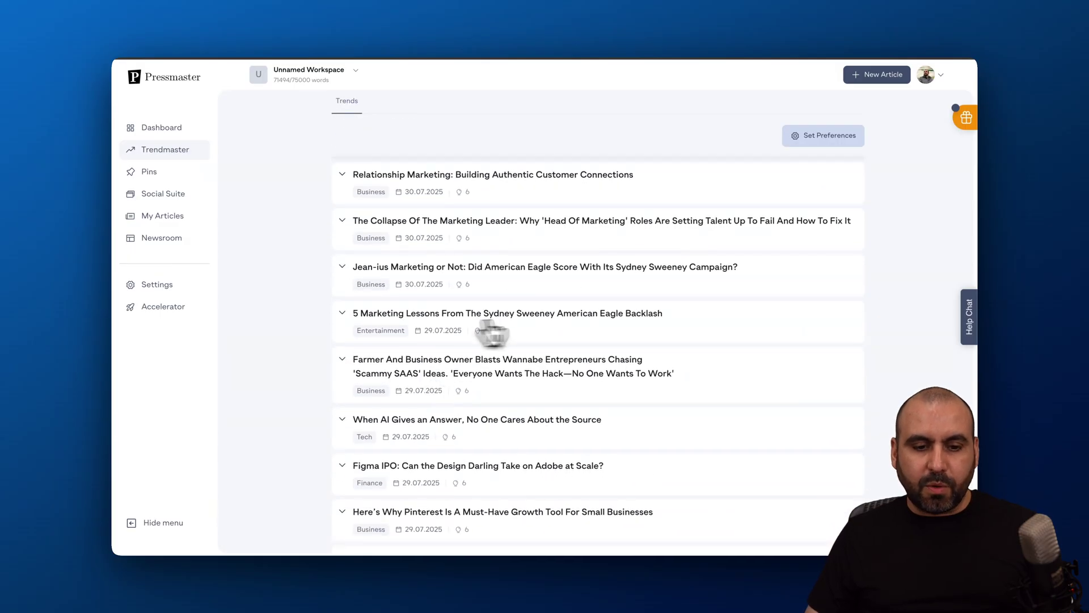
Copy the American Eagle backlash trend's description and return to the dashboard.
{"action": "left_click", "coordinate": [579, 313]}
{"action": "triple_click", "coordinate": [525, 372]}
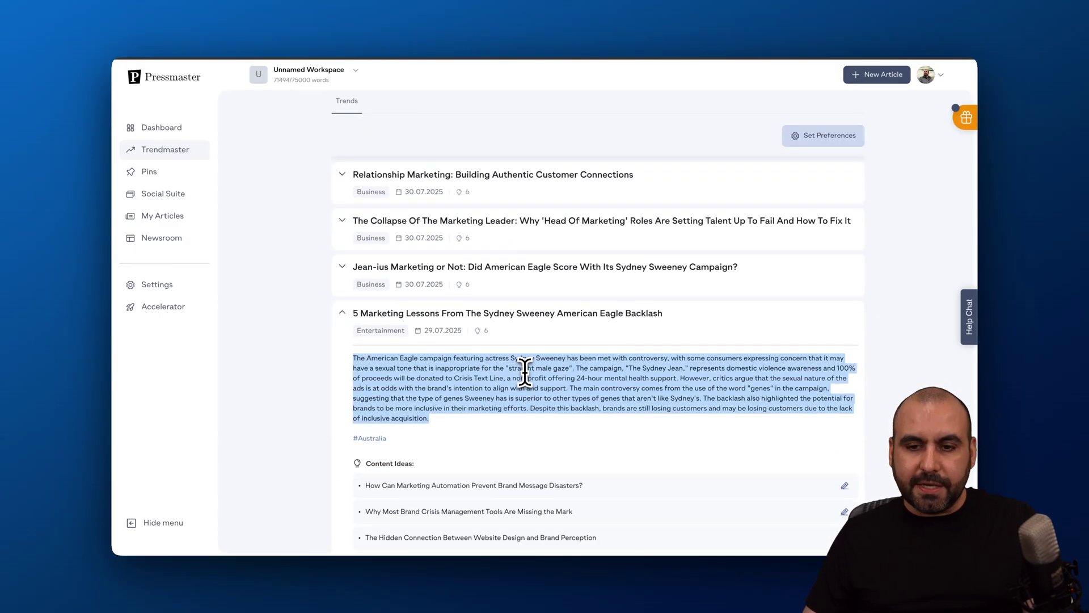
{"action": "left_click", "coordinate": [161, 128]}
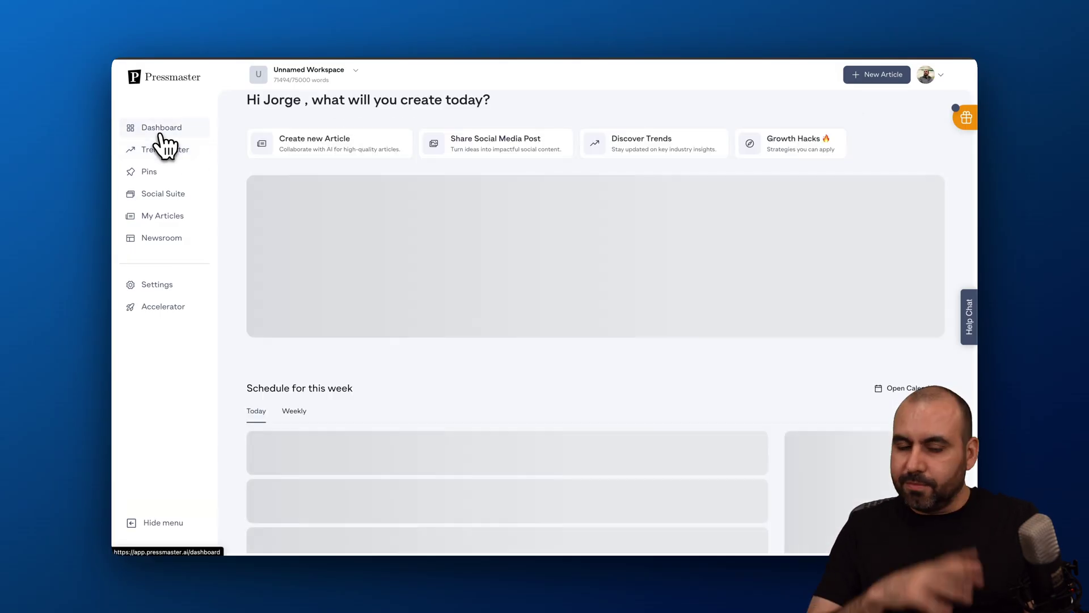
Start a new article using the pasted American Eagle trend description as its topic.
{"action": "left_click", "coordinate": [877, 74]}
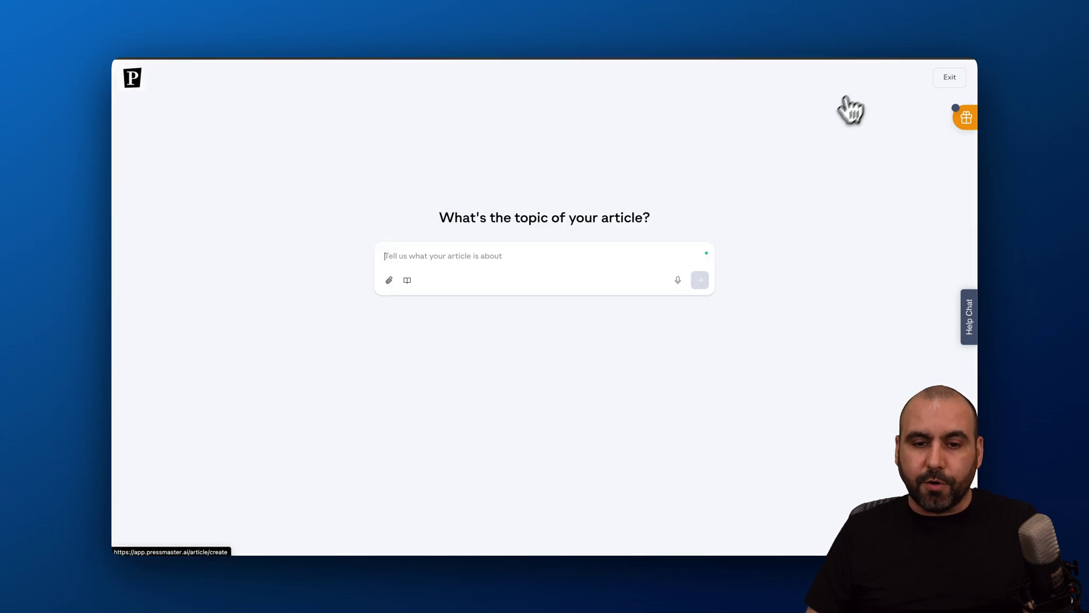
{"action": "left_click", "coordinate": [477, 255]}
{"action": "key", "text": "ctrl+v"}
{"action": "left_click", "coordinate": [699, 338]}
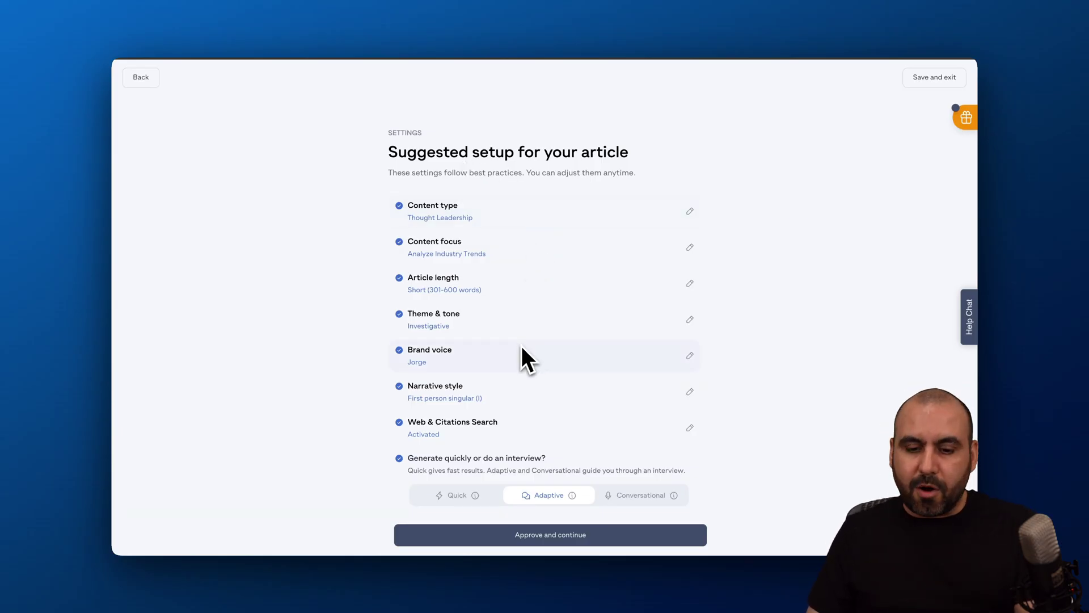
Choose Conversational mode, approve the setup and strategy, and pause the interview once started.
{"action": "left_click", "coordinate": [640, 495]}
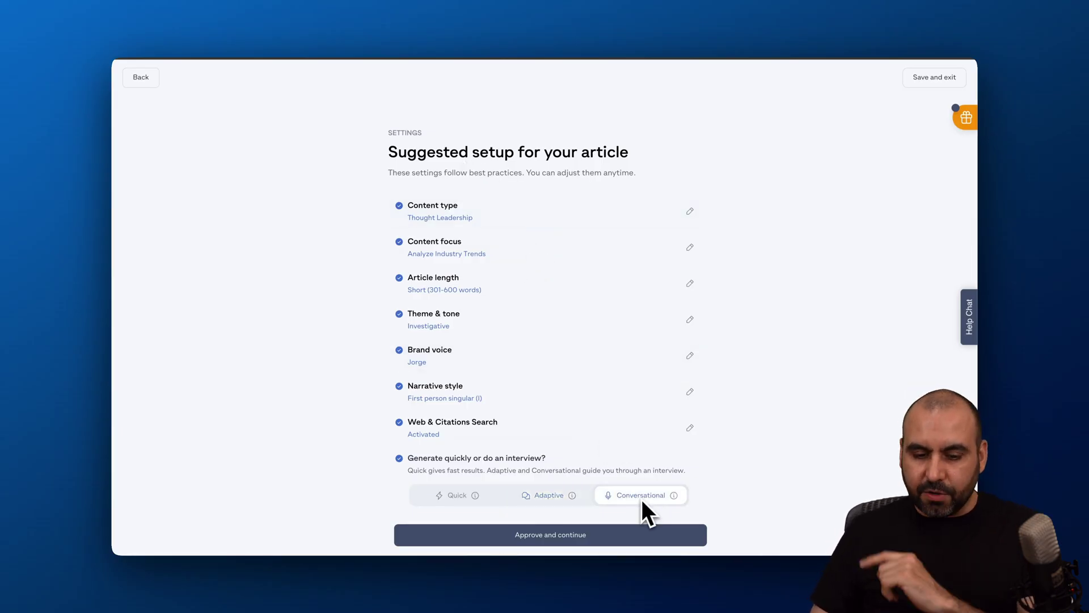
{"action": "left_click", "coordinate": [564, 536]}
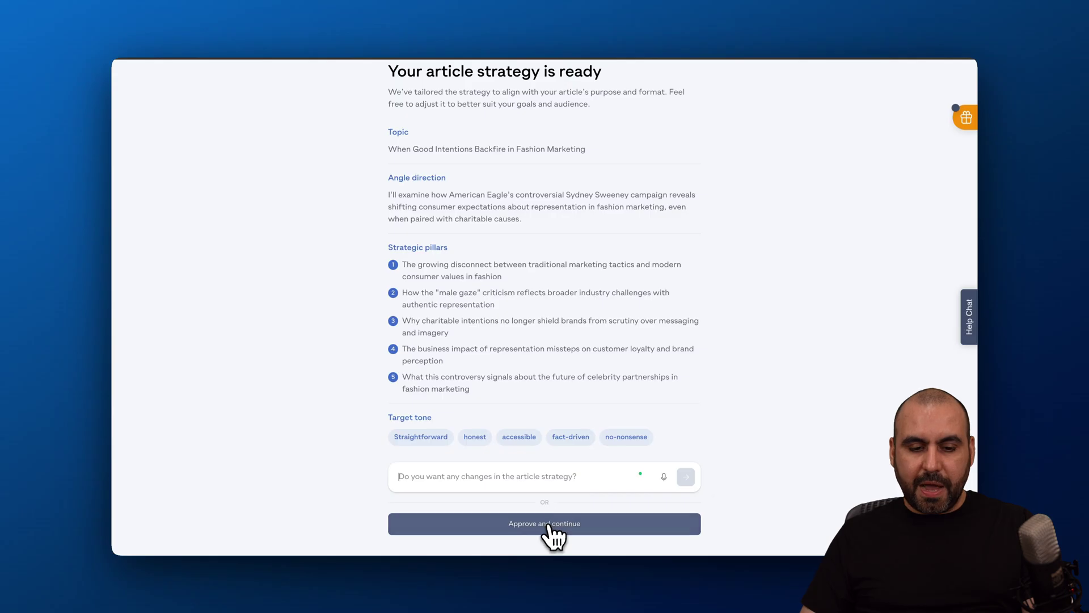
{"action": "left_click", "coordinate": [553, 524]}
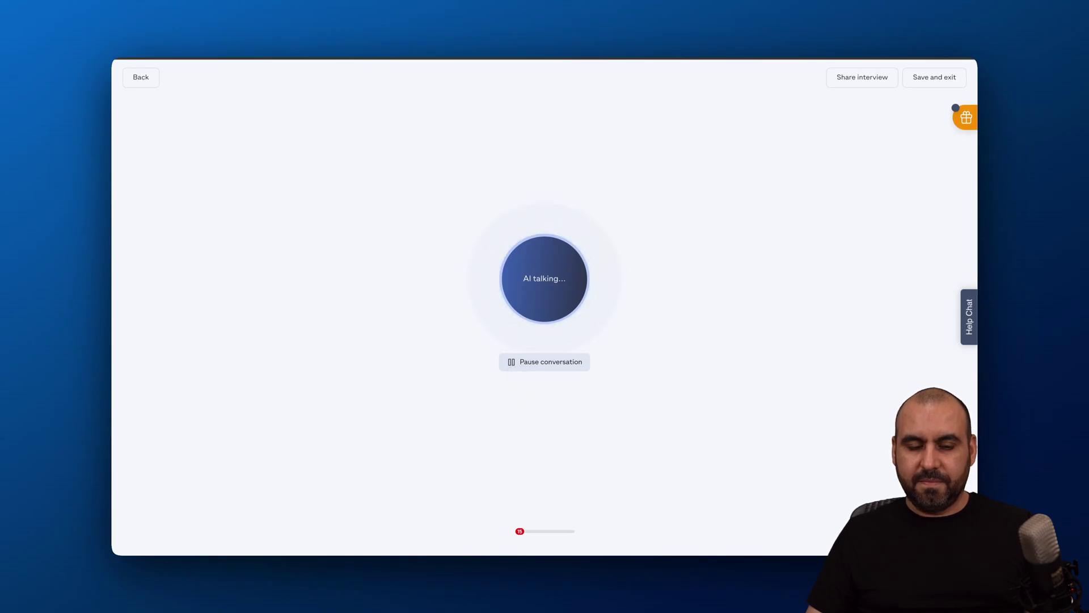
{"action": "left_click", "coordinate": [518, 368]}
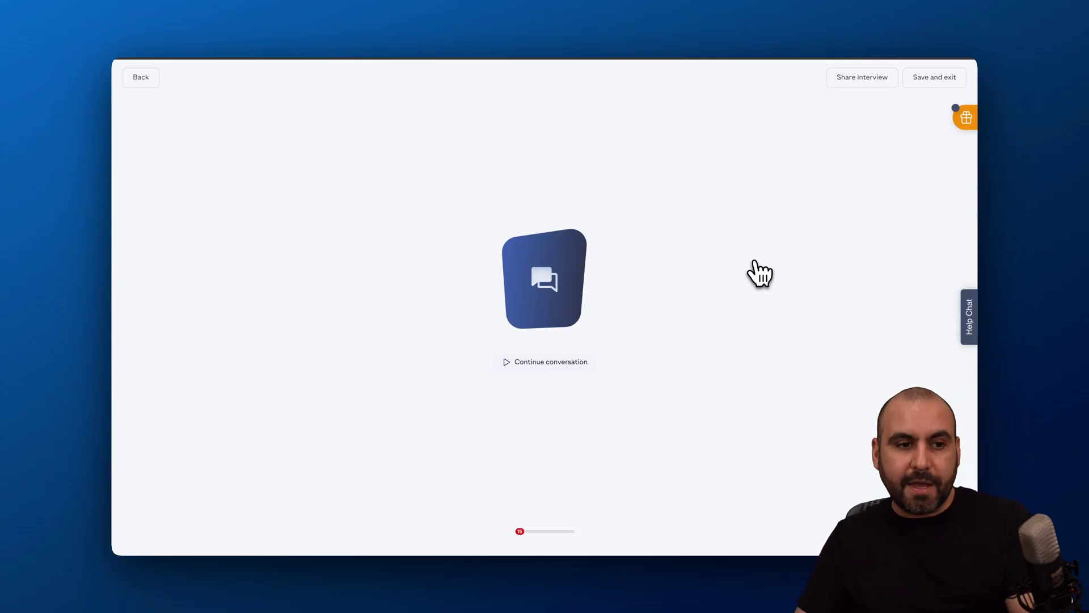
Back out past the strategy, setup and topic pages, then exit to My Articles.
{"action": "left_click", "coordinate": [143, 78]}
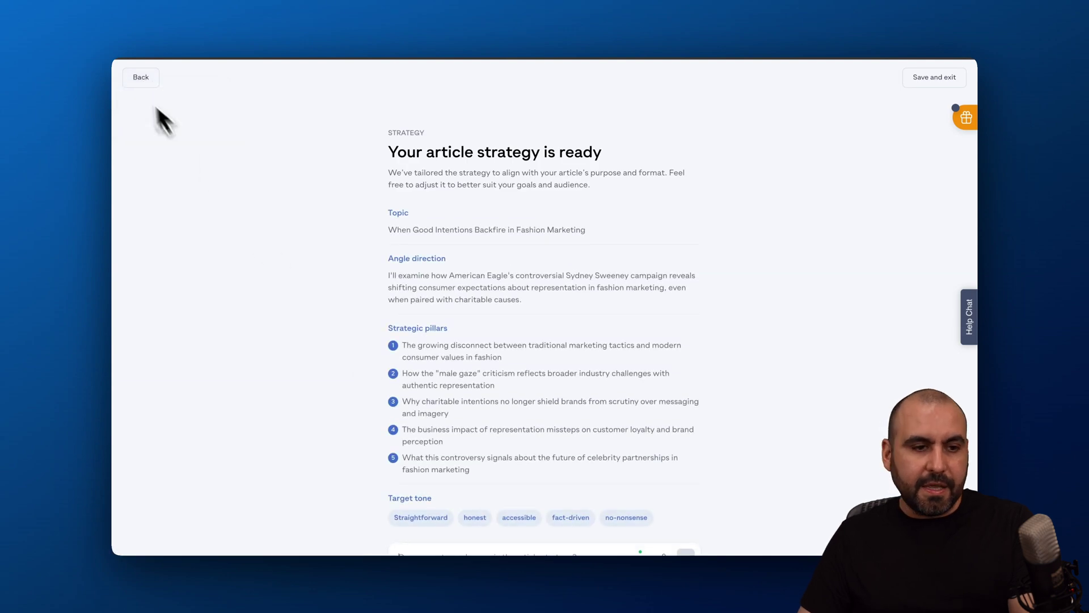
{"action": "left_click", "coordinate": [139, 79]}
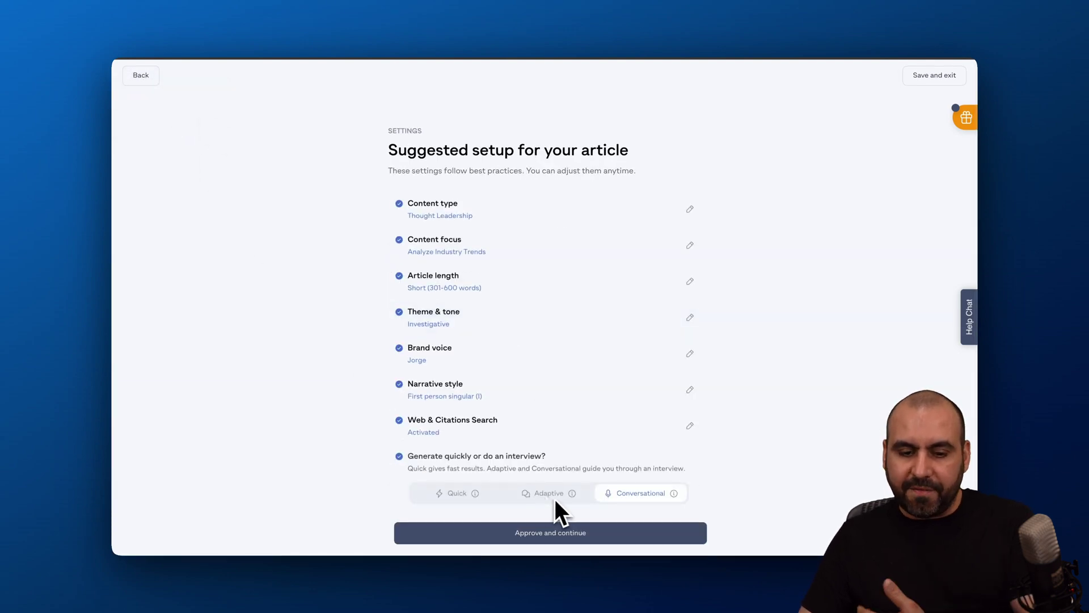
{"action": "left_click", "coordinate": [141, 75]}
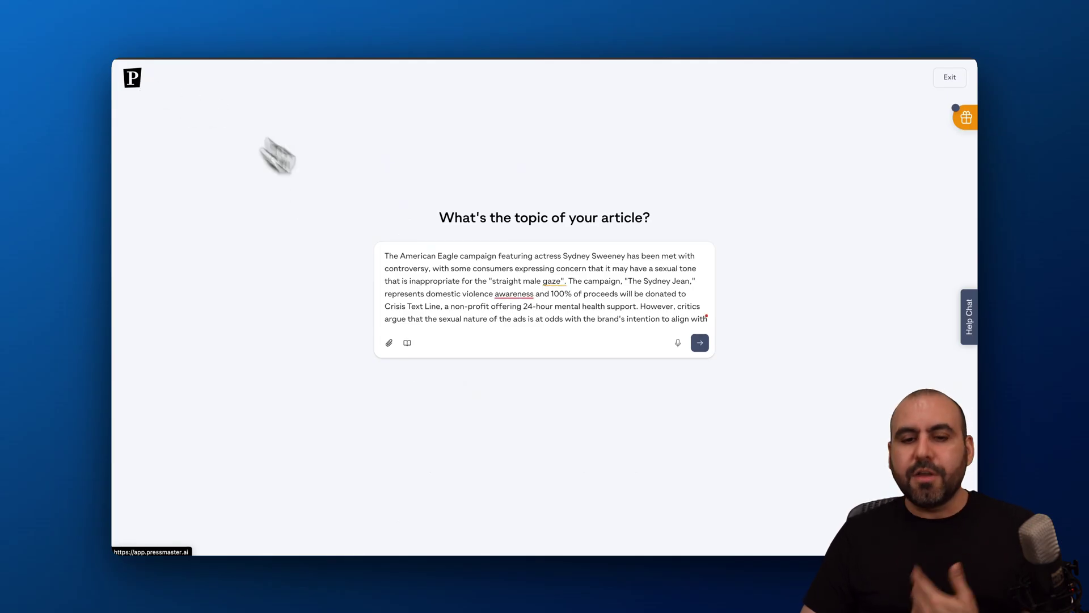
{"action": "left_click", "coordinate": [950, 76]}
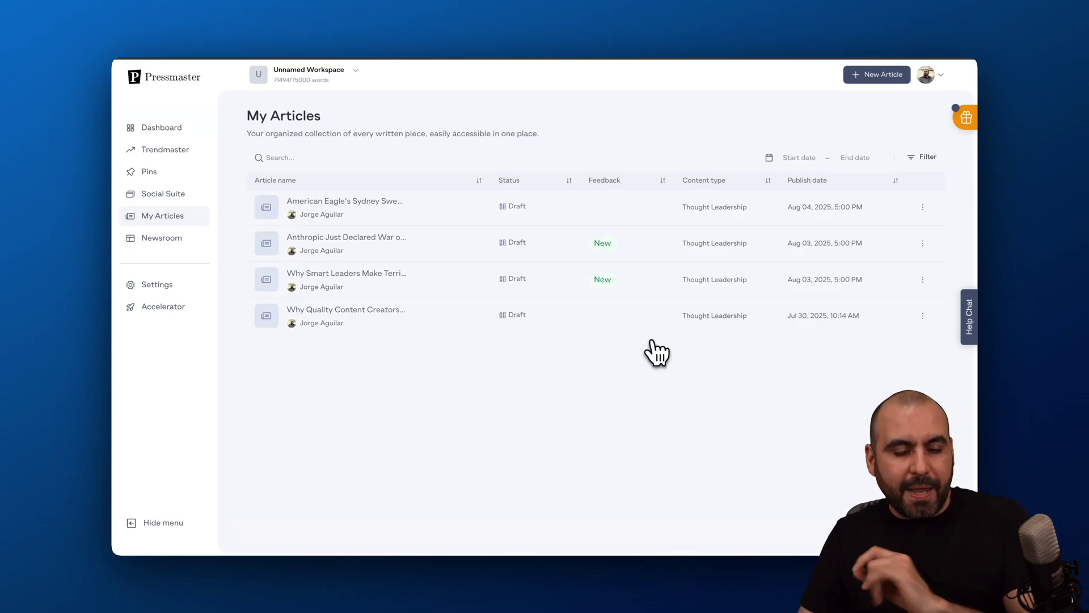
Browse the Integrations and Brand guides settings, then go to the Social Suite posts list.
{"action": "left_click", "coordinate": [158, 284]}
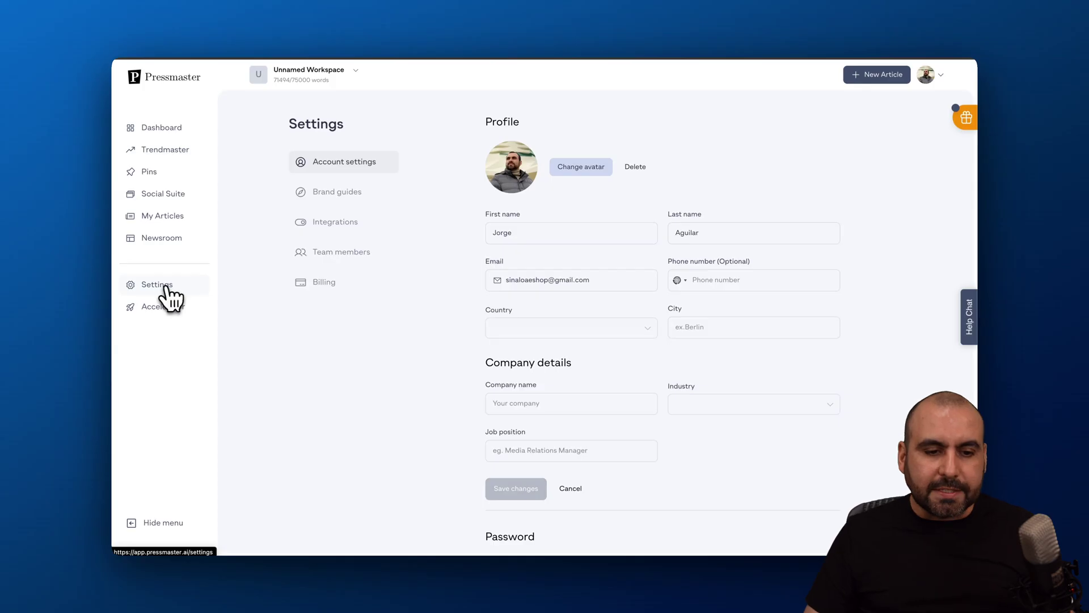
{"action": "left_click", "coordinate": [335, 224]}
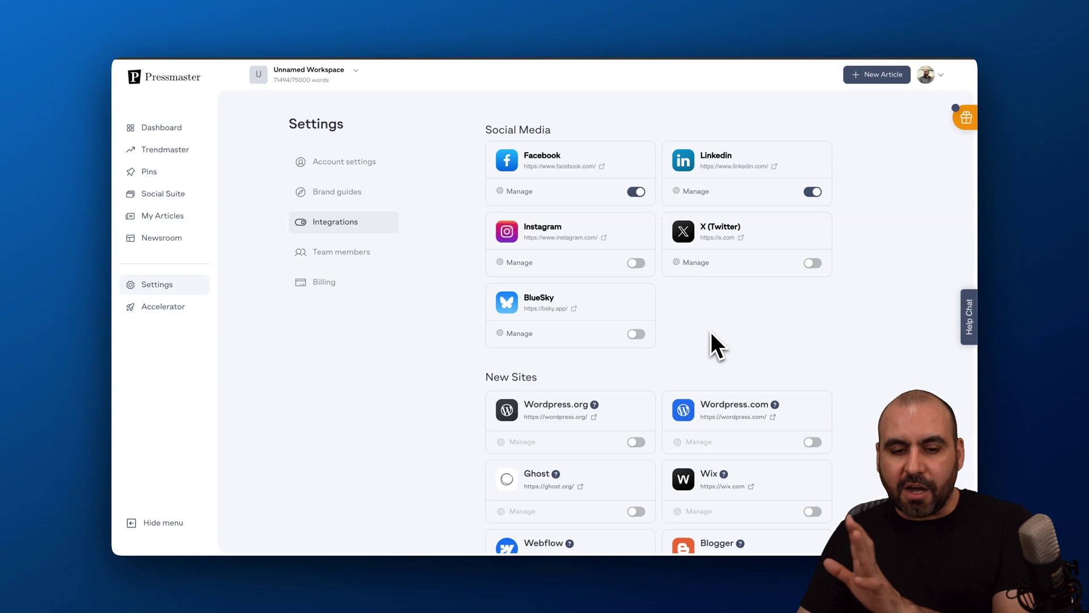
{"action": "scroll", "coordinate": [711, 332], "scroll_direction": "down", "scroll_amount": 2}
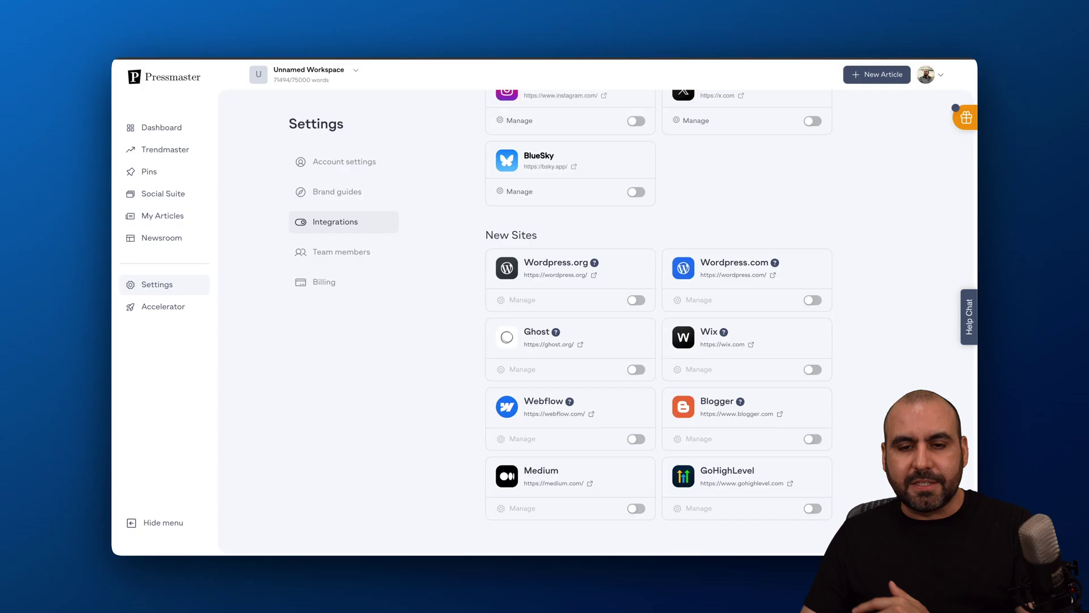
{"action": "scroll", "coordinate": [429, 434], "scroll_direction": "up", "scroll_amount": 3}
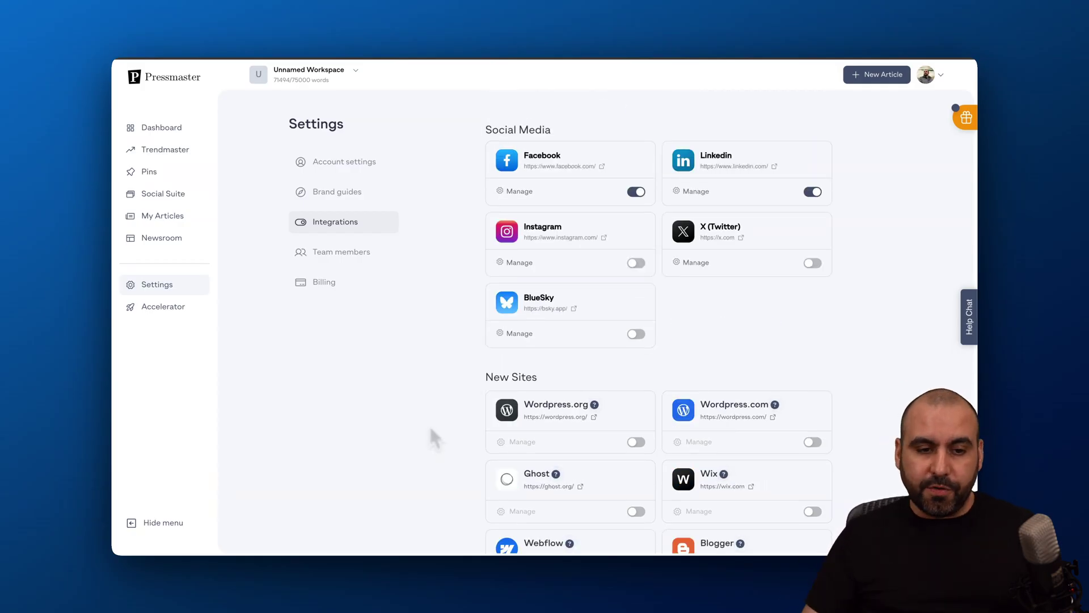
{"action": "left_click", "coordinate": [351, 205]}
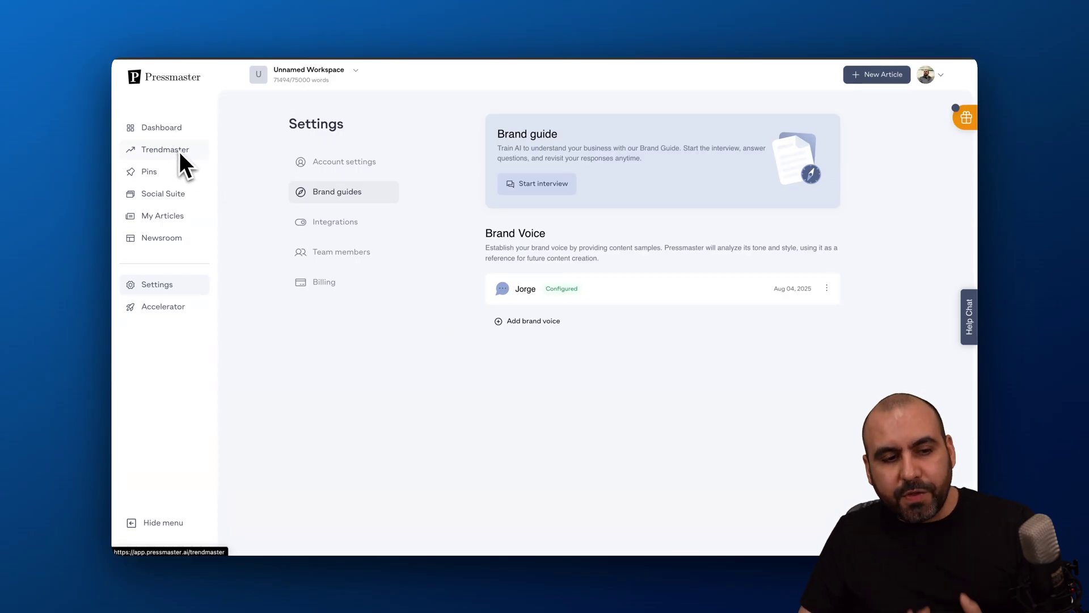
{"action": "left_click", "coordinate": [163, 193]}
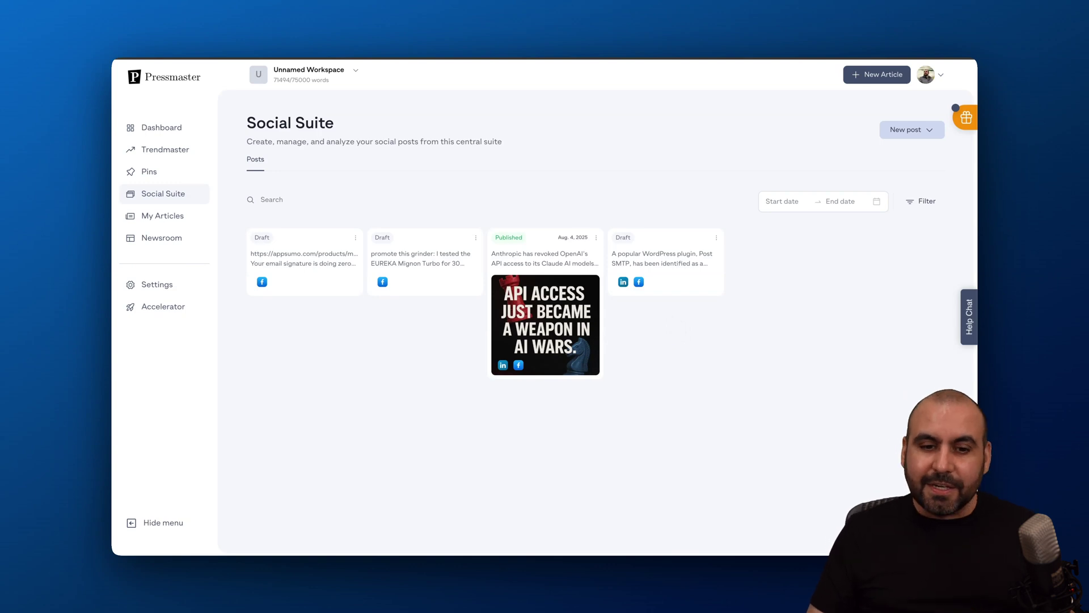
{"action": "left_click", "coordinate": [541, 266]}
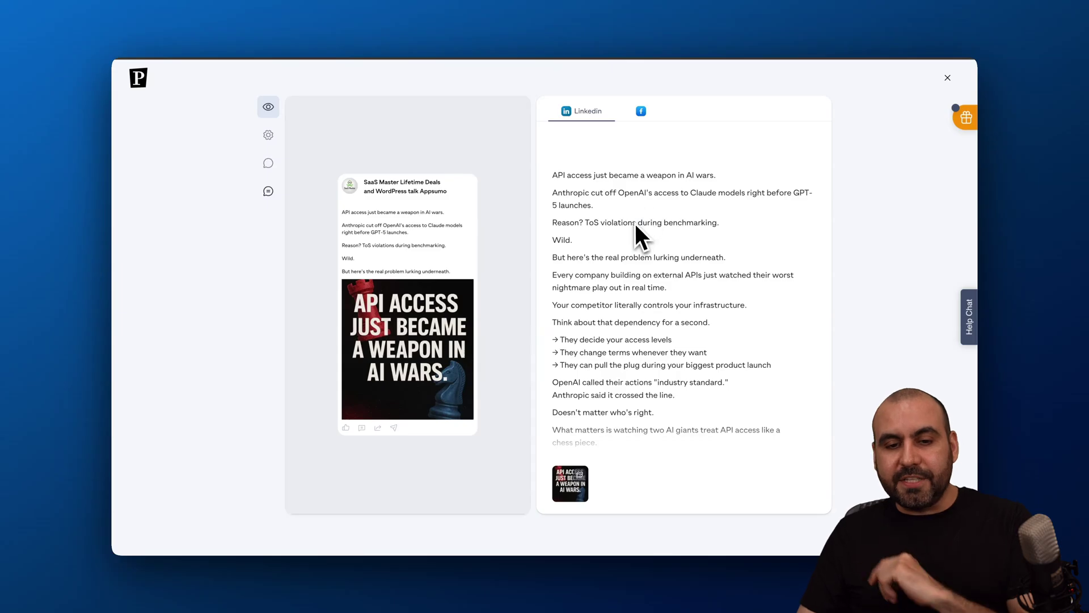
{"action": "left_click", "coordinate": [640, 111]}
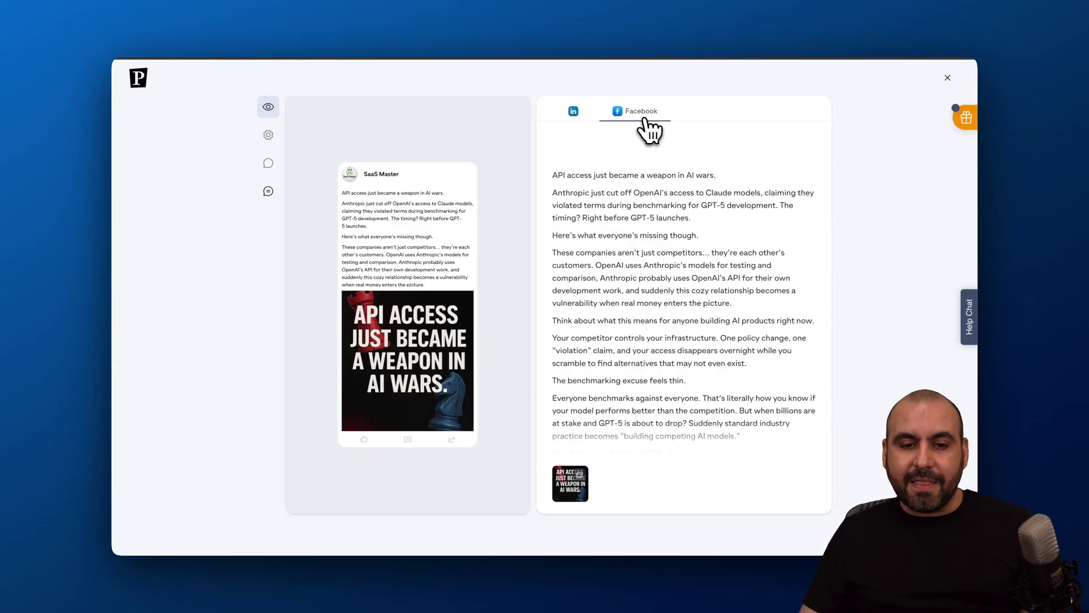
{"action": "left_click", "coordinate": [583, 111]}
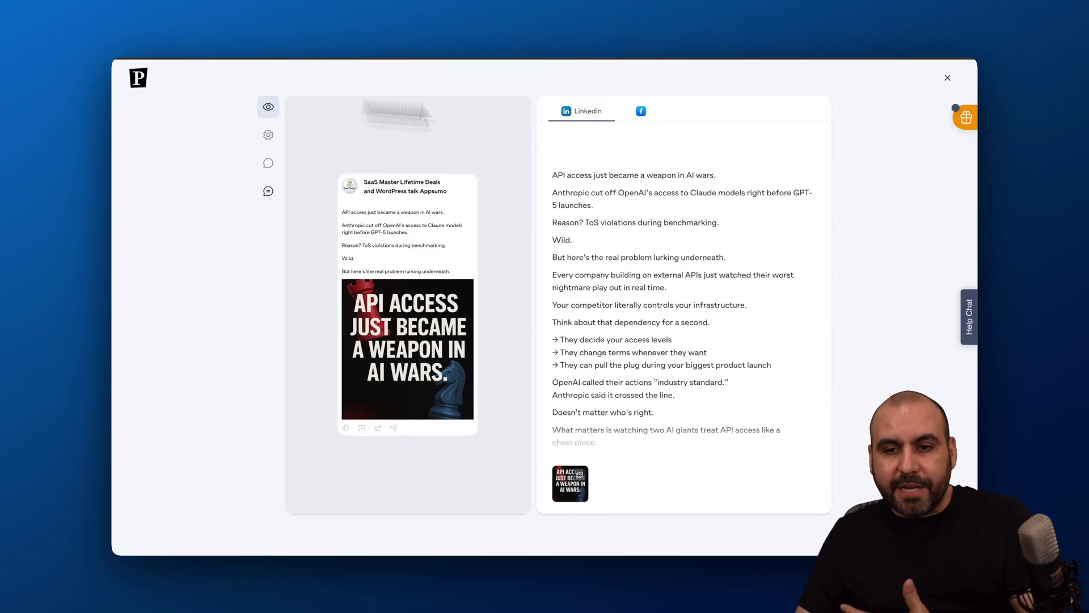
{"action": "left_click", "coordinate": [948, 78]}
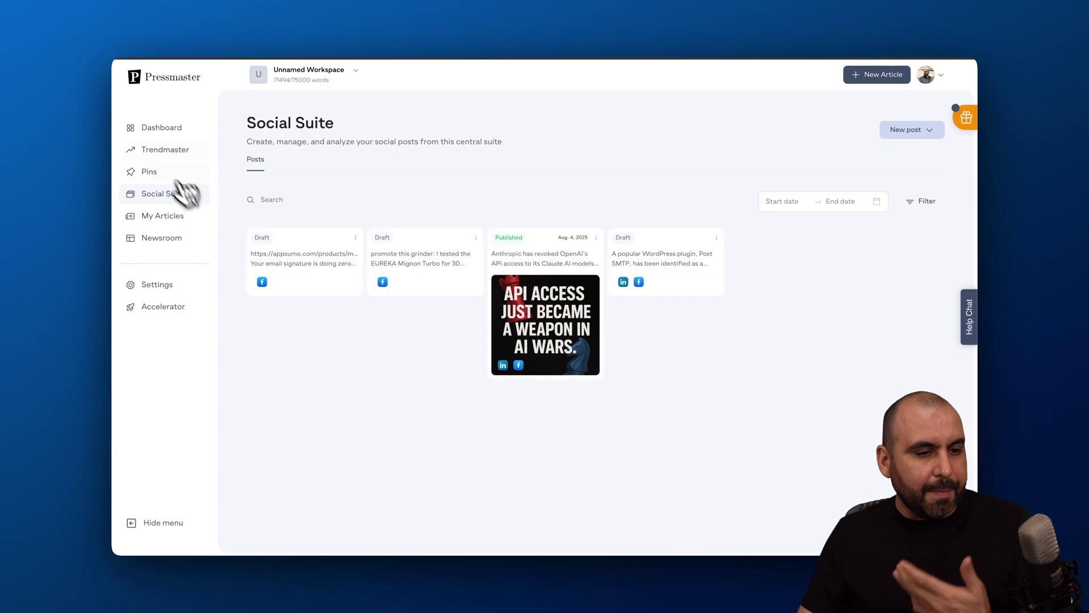
Select the summary of the Apple Increases AI Spending trend in Trendmaster.
{"action": "left_click", "coordinate": [165, 150]}
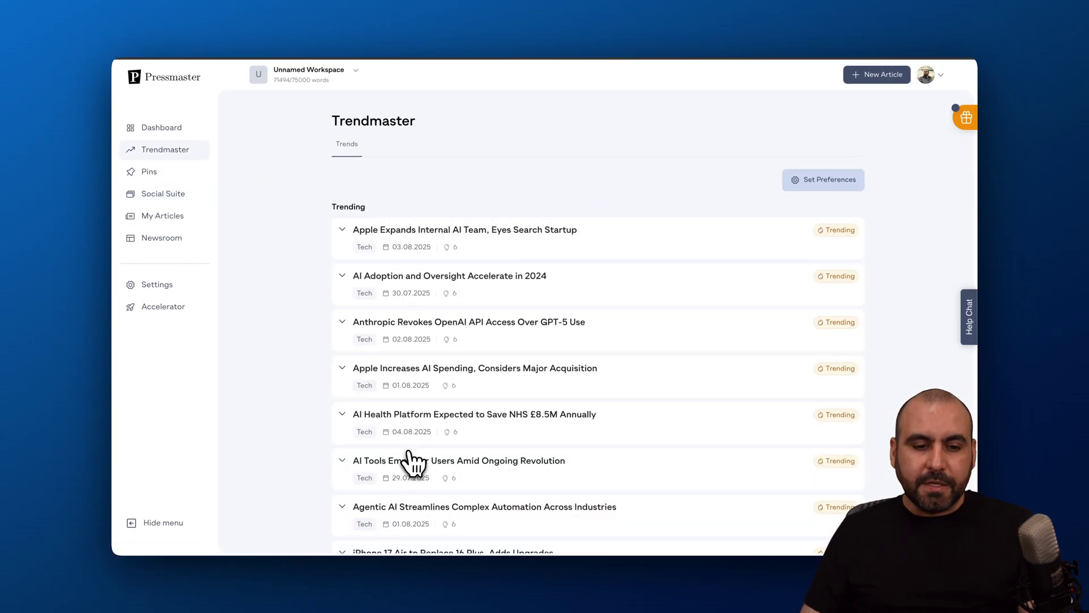
{"action": "left_click", "coordinate": [545, 375]}
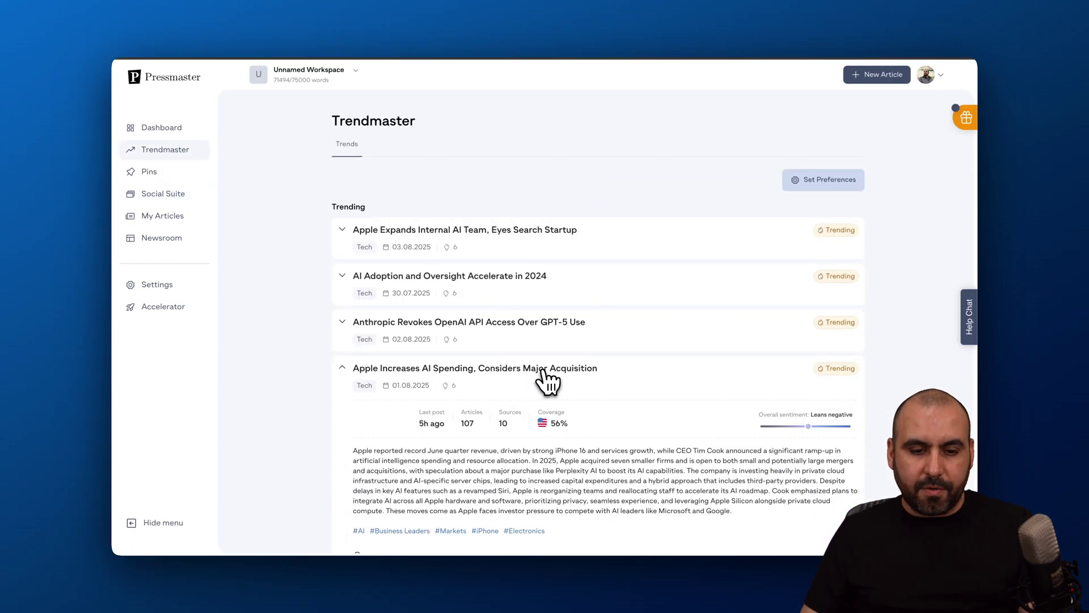
{"action": "triple_click", "coordinate": [520, 466]}
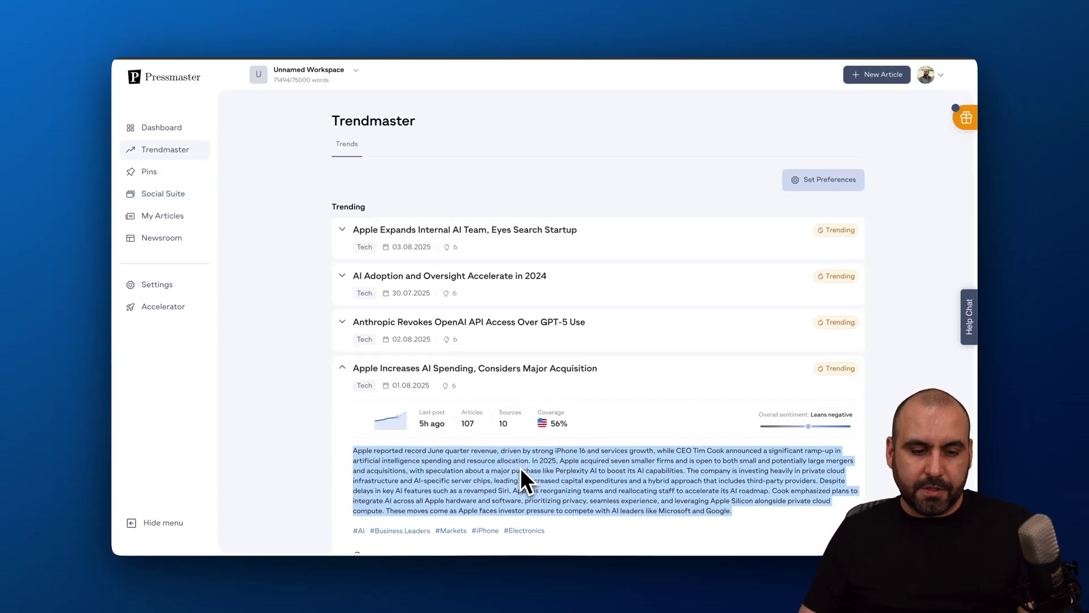
Start a new AI-generated post from the Social Suite.
{"action": "left_click", "coordinate": [162, 193]}
{"action": "left_click", "coordinate": [910, 129]}
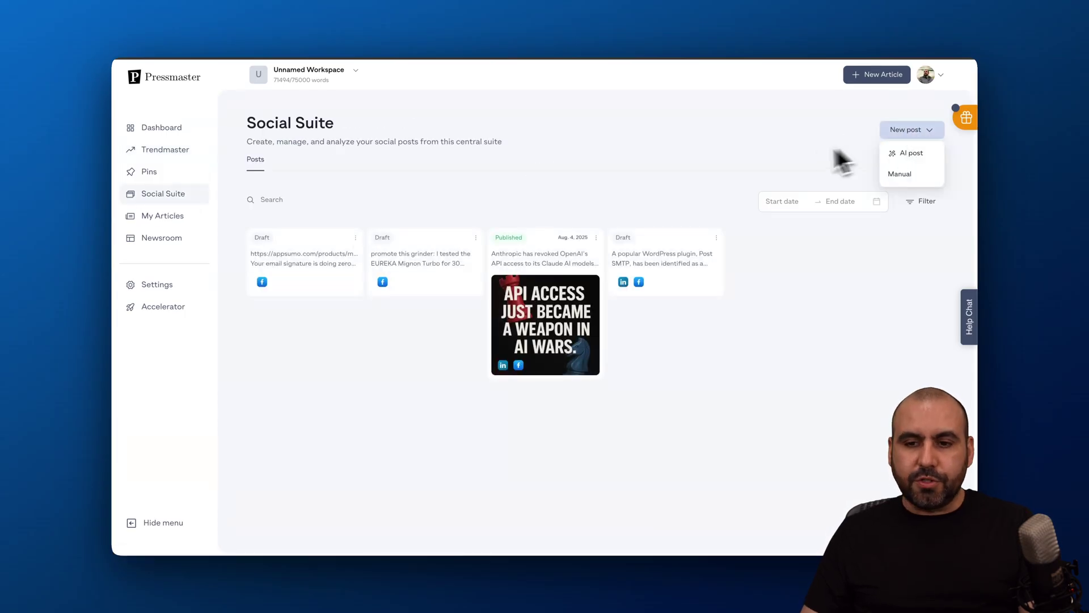
{"action": "left_click", "coordinate": [910, 153]}
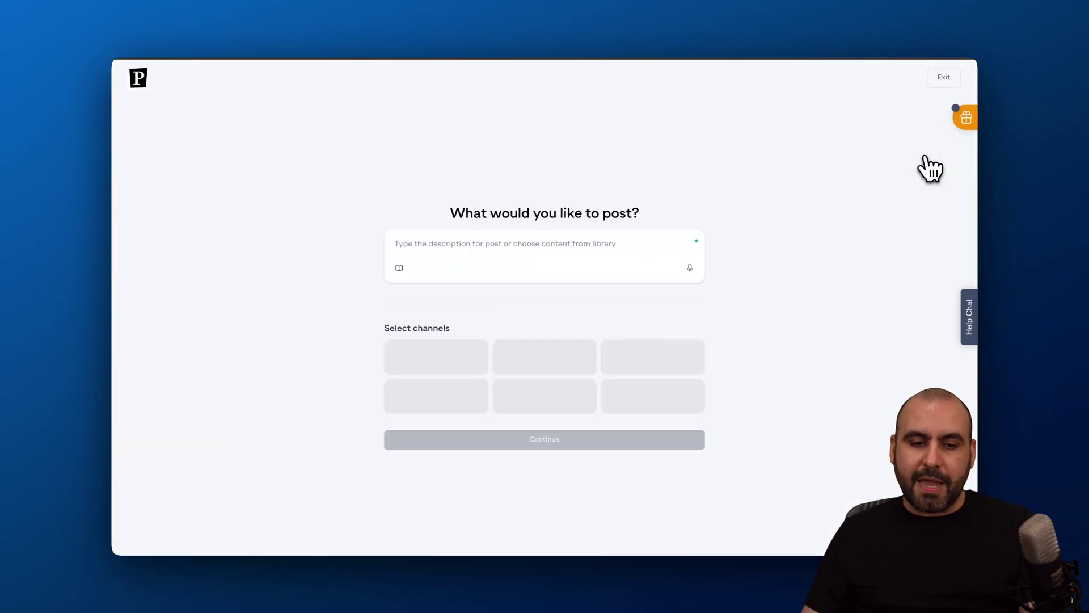
Paste the Apple AI spending summary as the post description, glance at the Library, and select Facebook.
{"action": "left_click", "coordinate": [454, 247]}
{"action": "key", "text": "ctrl+v"}
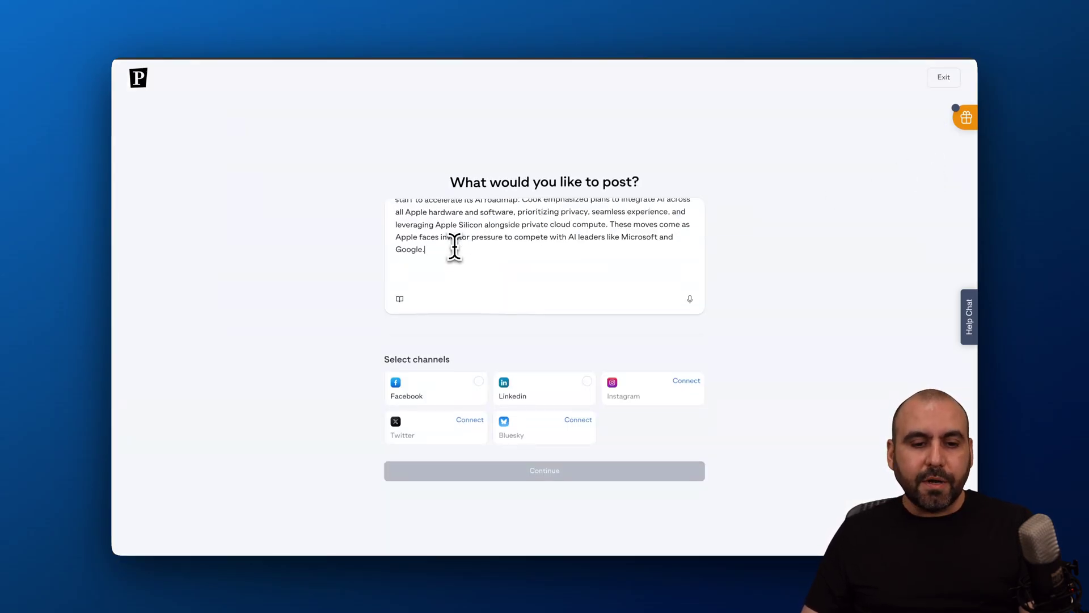
{"action": "left_click", "coordinate": [400, 298]}
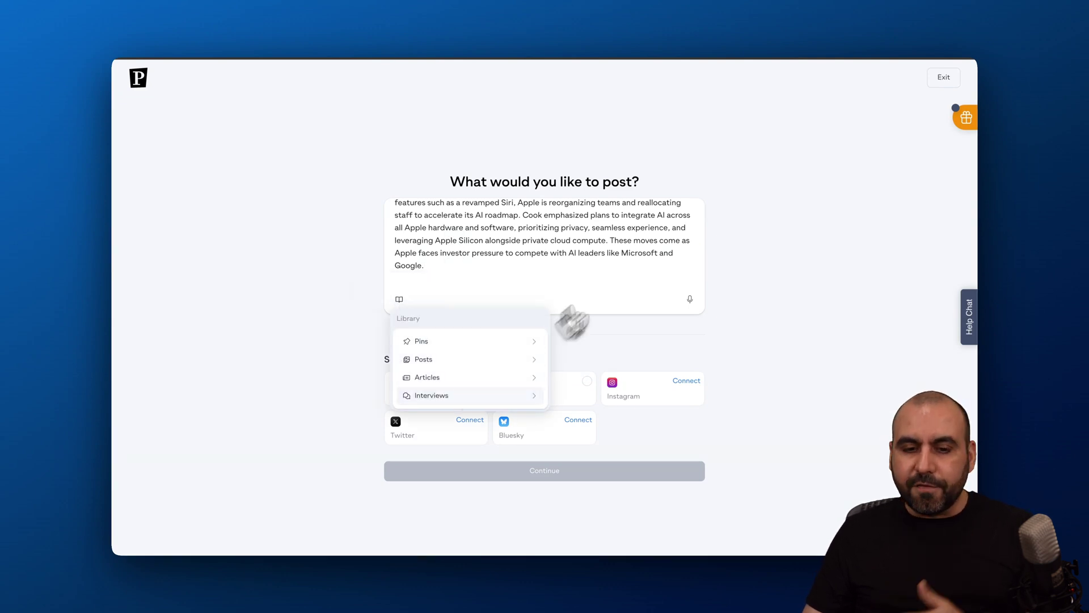
{"action": "left_click", "coordinate": [624, 255]}
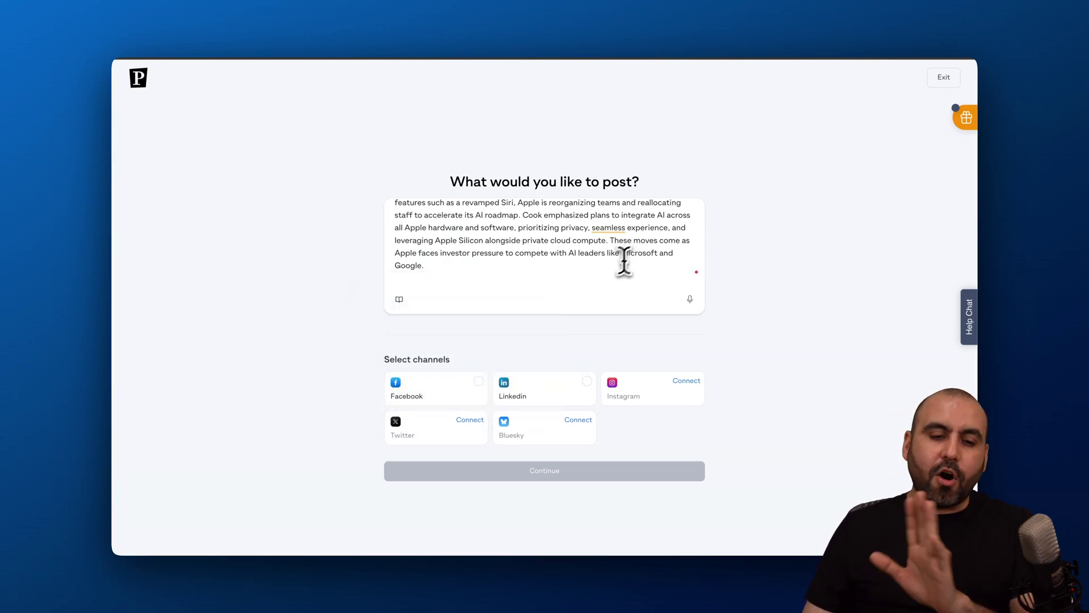
{"action": "left_click", "coordinate": [478, 382]}
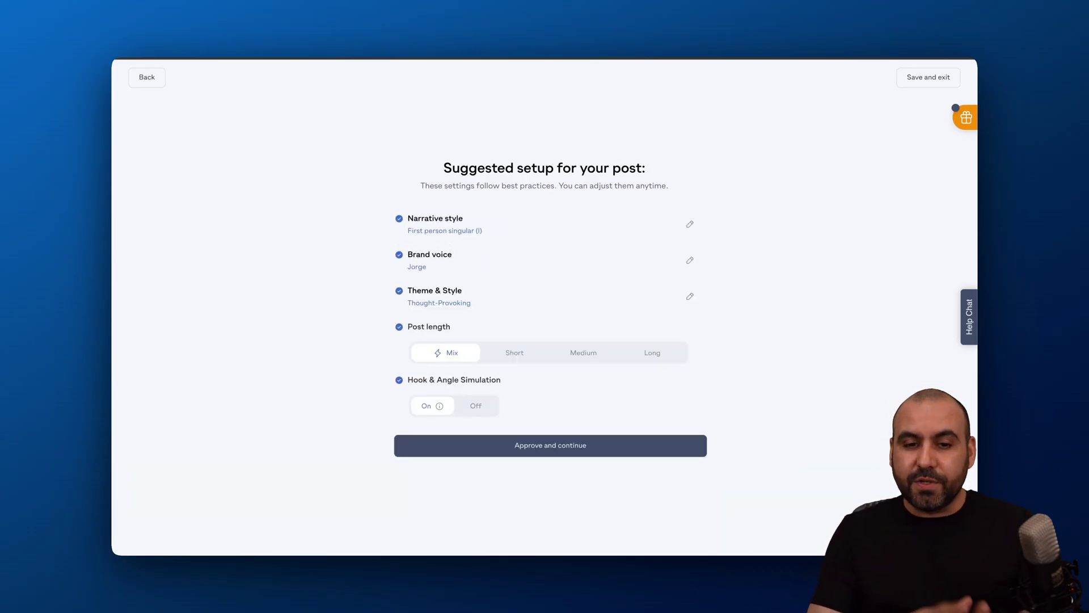
Set third-person narrative, keep the Thought-Provoking theme, choose Short length, and approve the setup.
{"action": "left_click", "coordinate": [688, 225]}
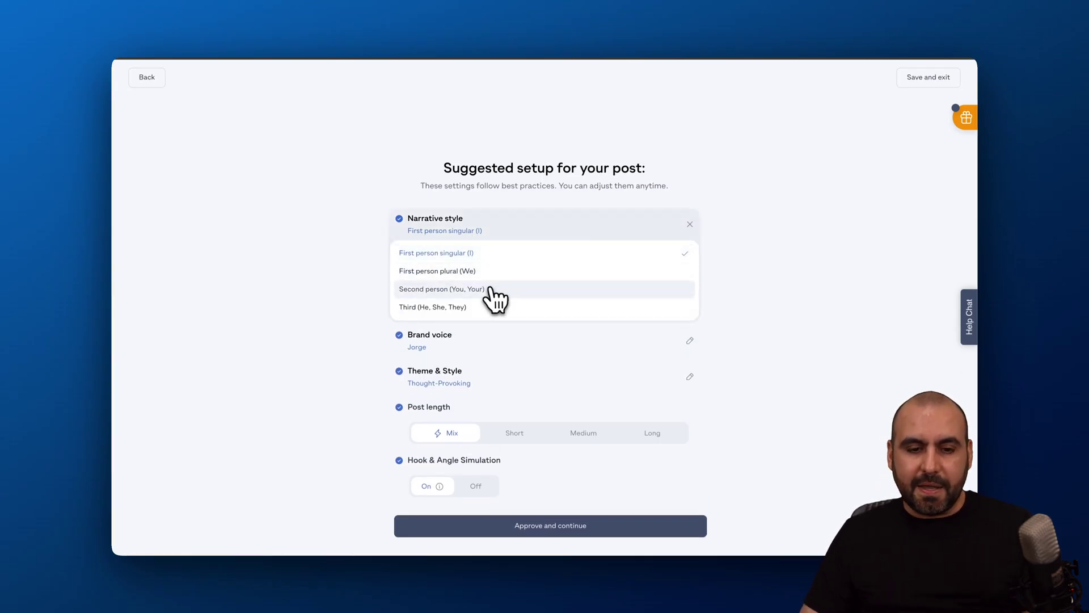
{"action": "left_click", "coordinate": [467, 308]}
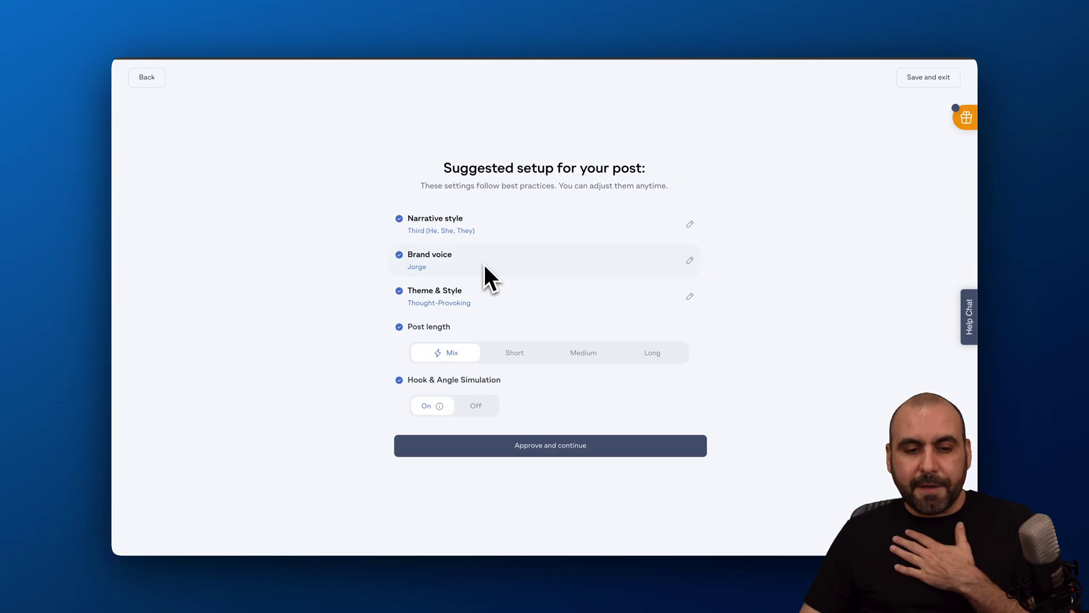
{"action": "left_click", "coordinate": [542, 302]}
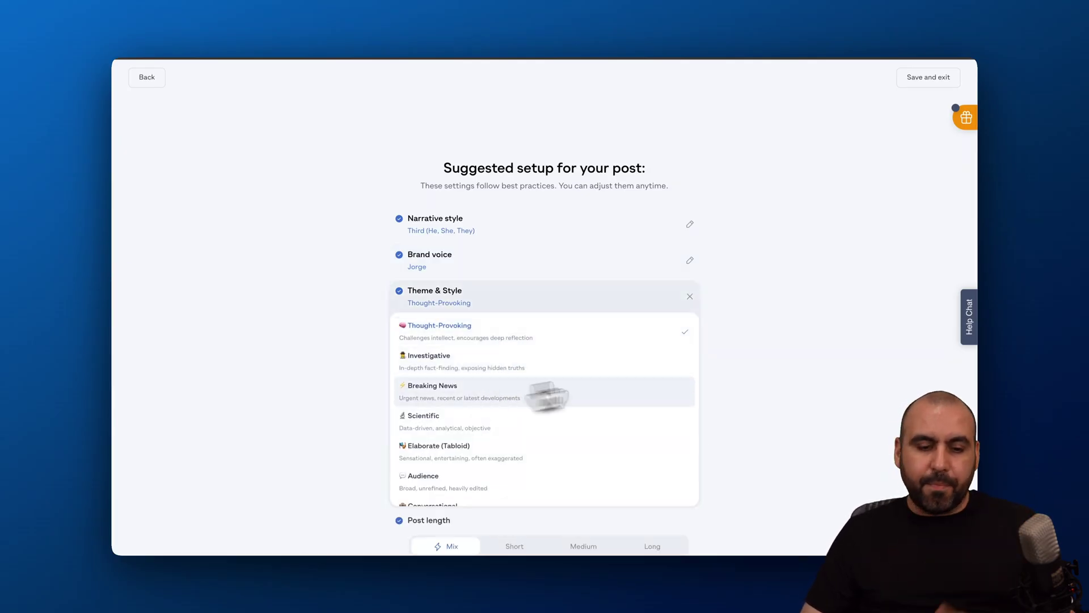
{"action": "left_click", "coordinate": [689, 297]}
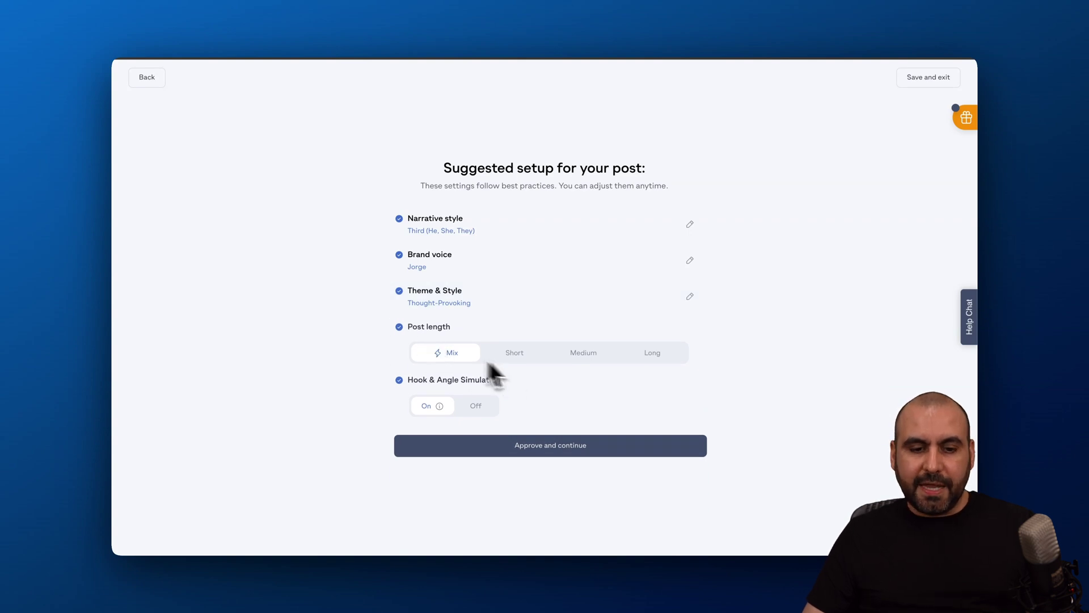
{"action": "left_click", "coordinate": [515, 355]}
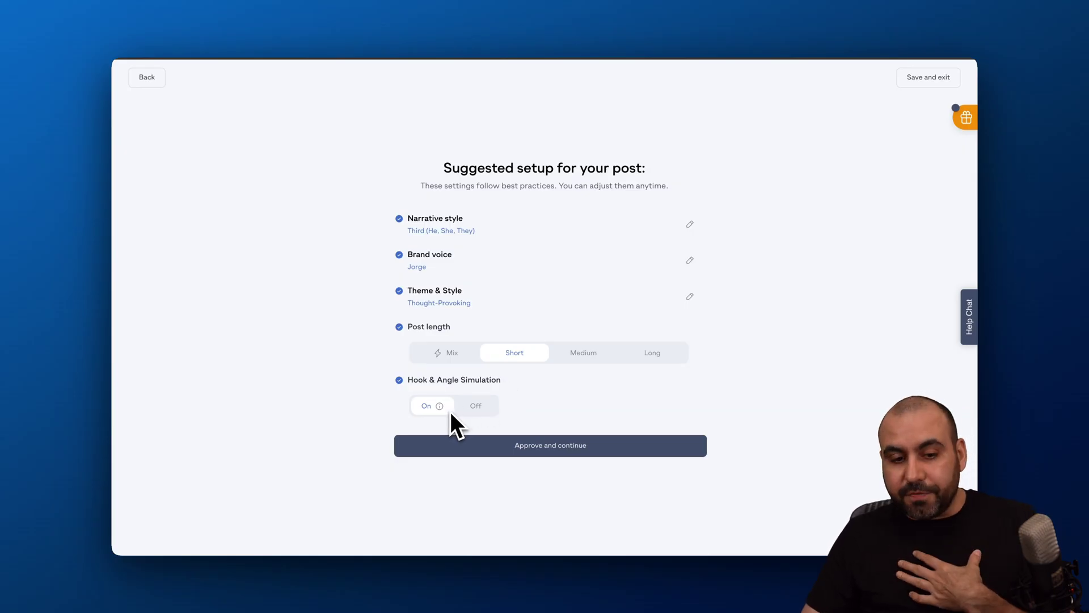
{"action": "mouse_move", "coordinate": [439, 406]}
{"action": "left_click", "coordinate": [550, 445]}
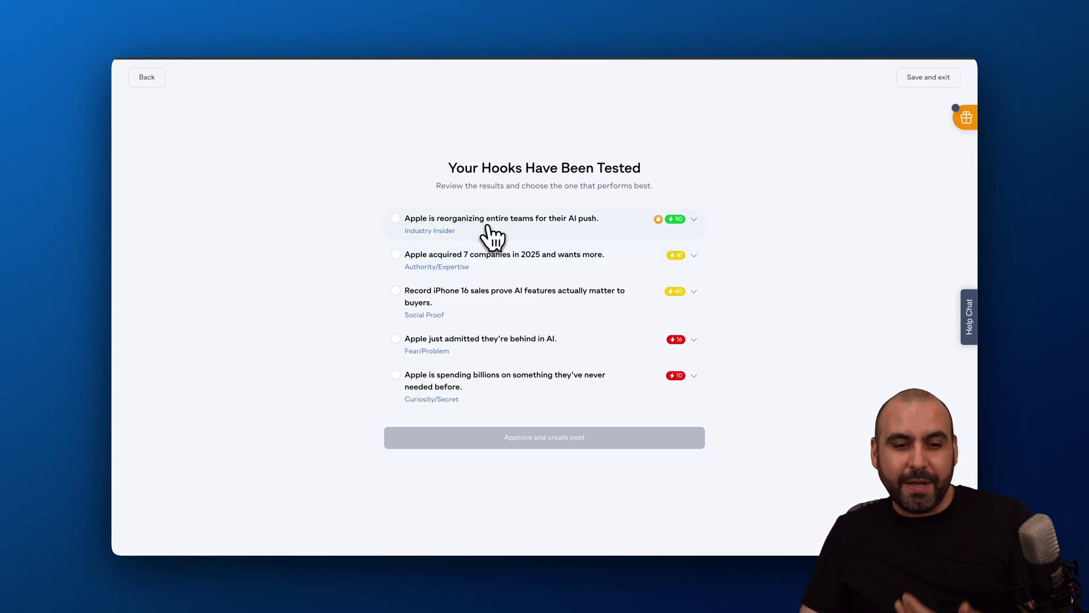
Review the first three Apple hooks' details, leaving the first hook's text unchanged.
{"action": "left_click", "coordinate": [596, 226]}
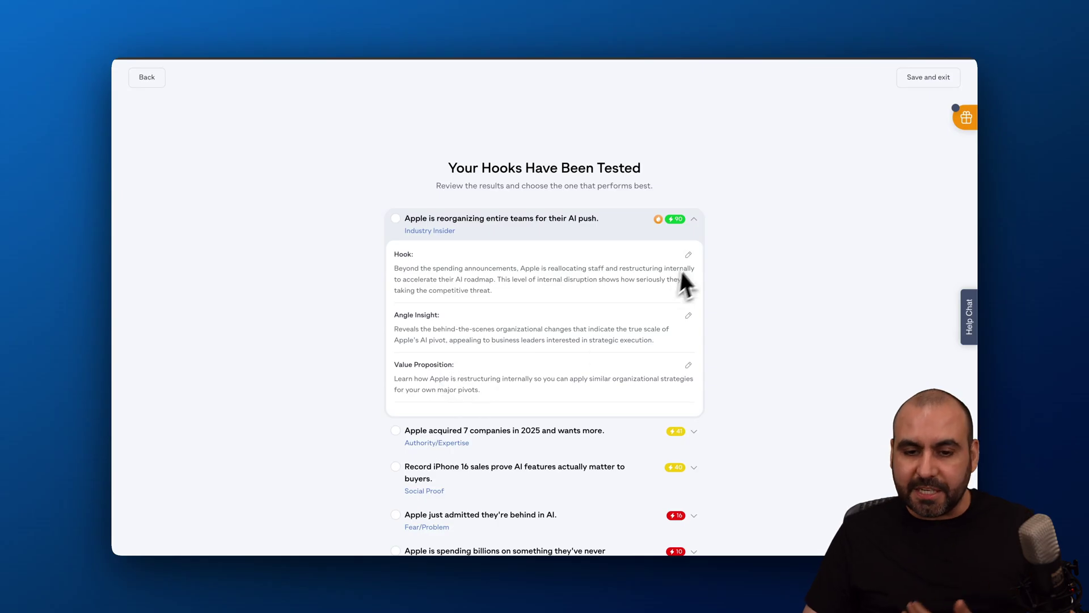
{"action": "left_click", "coordinate": [688, 254]}
{"action": "left_click", "coordinate": [482, 320]}
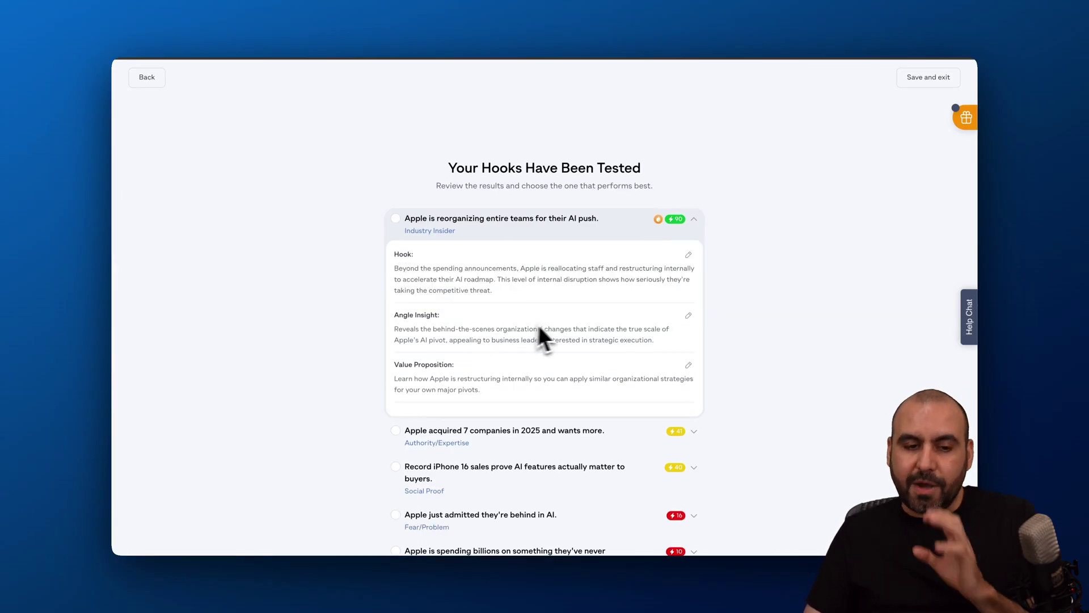
{"action": "left_click", "coordinate": [549, 430]}
{"action": "scroll", "coordinate": [553, 440], "scroll_direction": "down", "scroll_amount": 3}
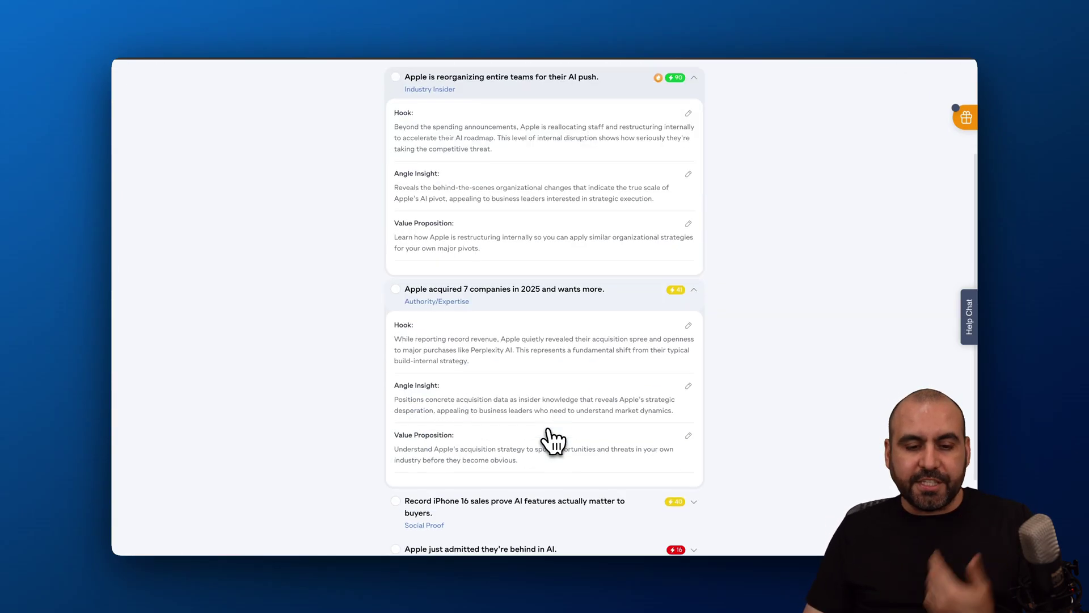
{"action": "scroll", "coordinate": [553, 440], "scroll_direction": "down", "scroll_amount": 3}
{"action": "left_click", "coordinate": [544, 398]}
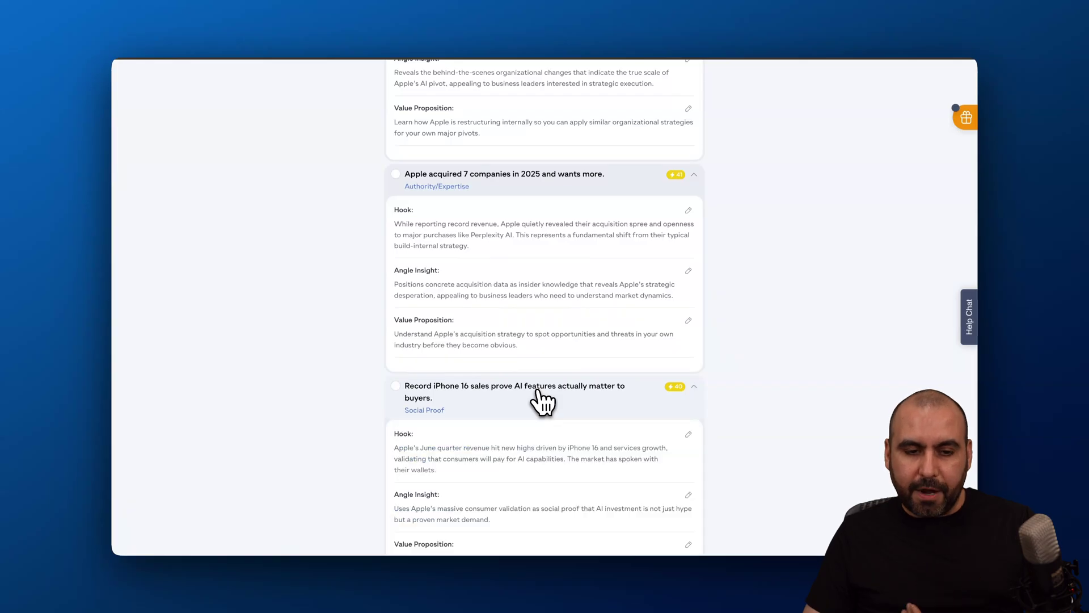
{"action": "scroll", "coordinate": [543, 400], "scroll_direction": "up", "scroll_amount": 5}
Choose the hook 'Apple is reorganizing entire teams for their AI push' and create the post.
{"action": "left_click", "coordinate": [397, 215]}
{"action": "scroll", "coordinate": [545, 340], "scroll_direction": "down", "scroll_amount": 6}
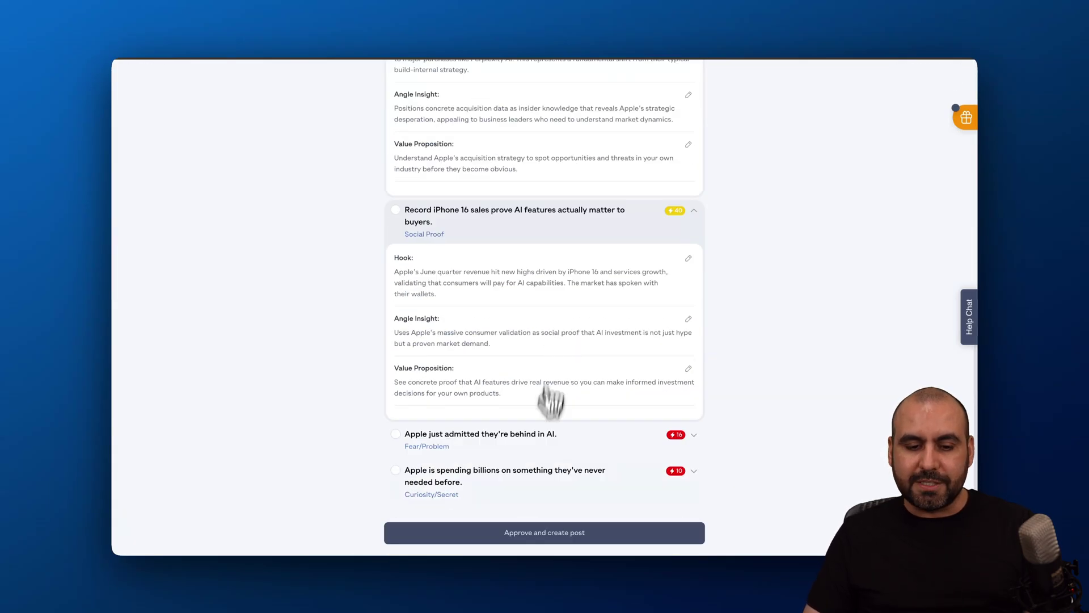
{"action": "left_click", "coordinate": [578, 534]}
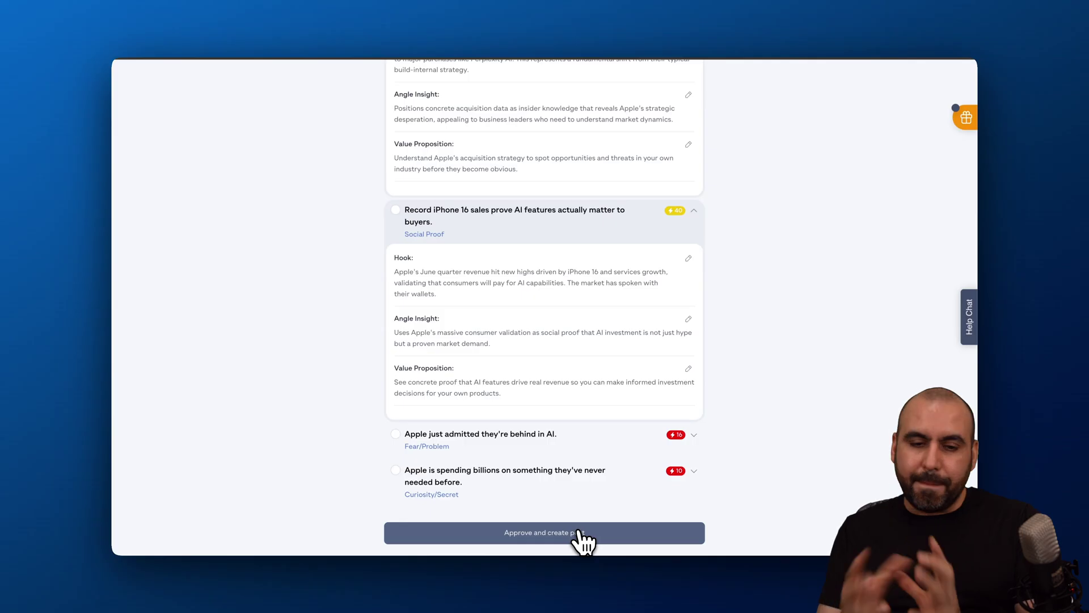
{"action": "left_click", "coordinate": [582, 536]}
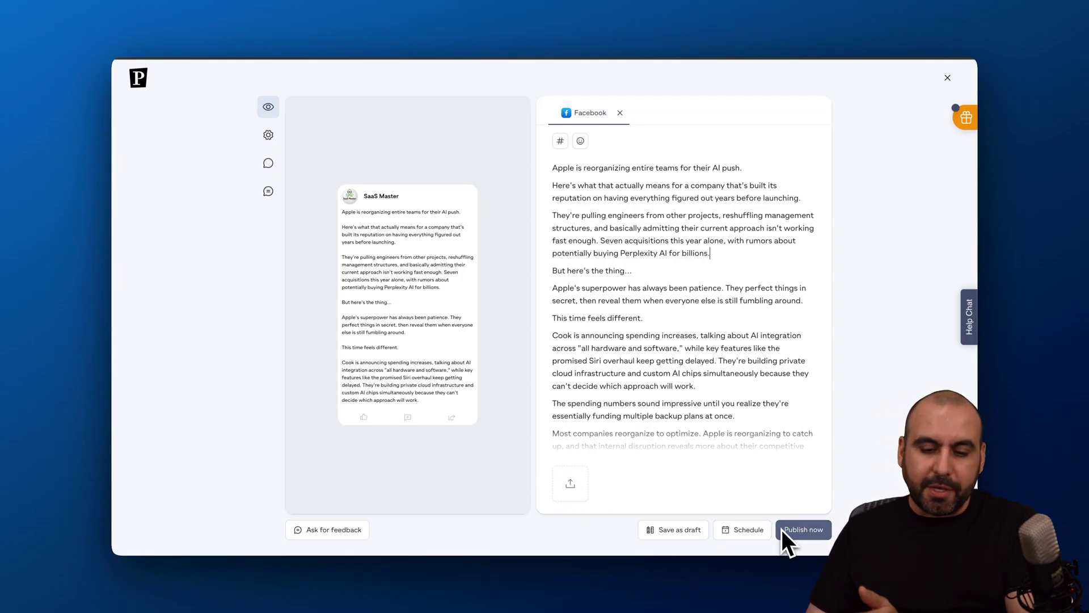
Select the engineers paragraph, view and dismiss Ask AI suggestions, then show the post settings.
{"action": "double_click", "coordinate": [661, 228]}
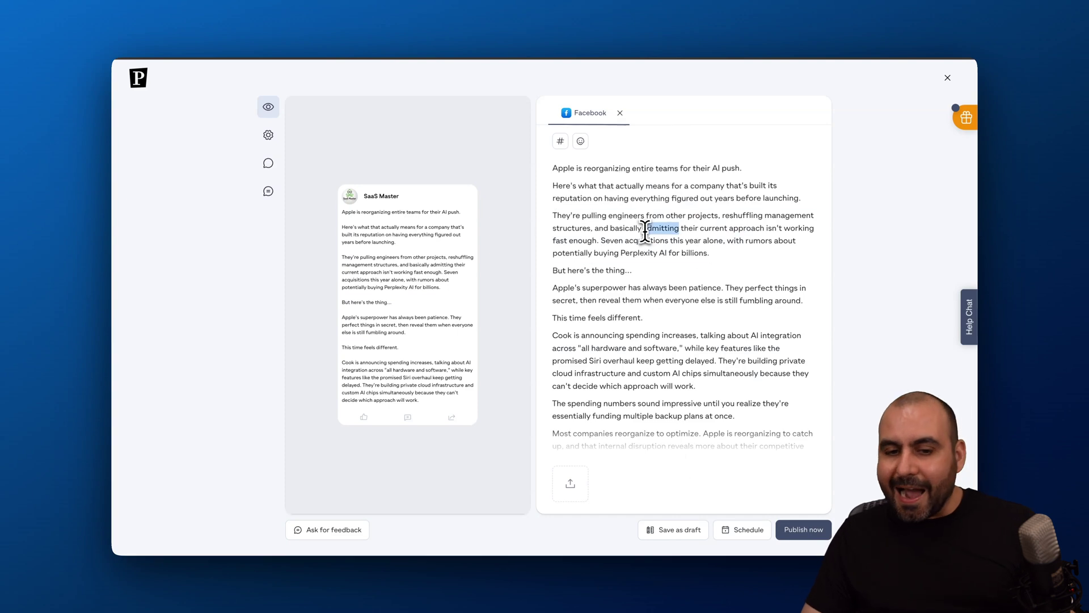
{"action": "left_click", "coordinate": [647, 229]}
{"action": "left_click", "coordinate": [610, 194]}
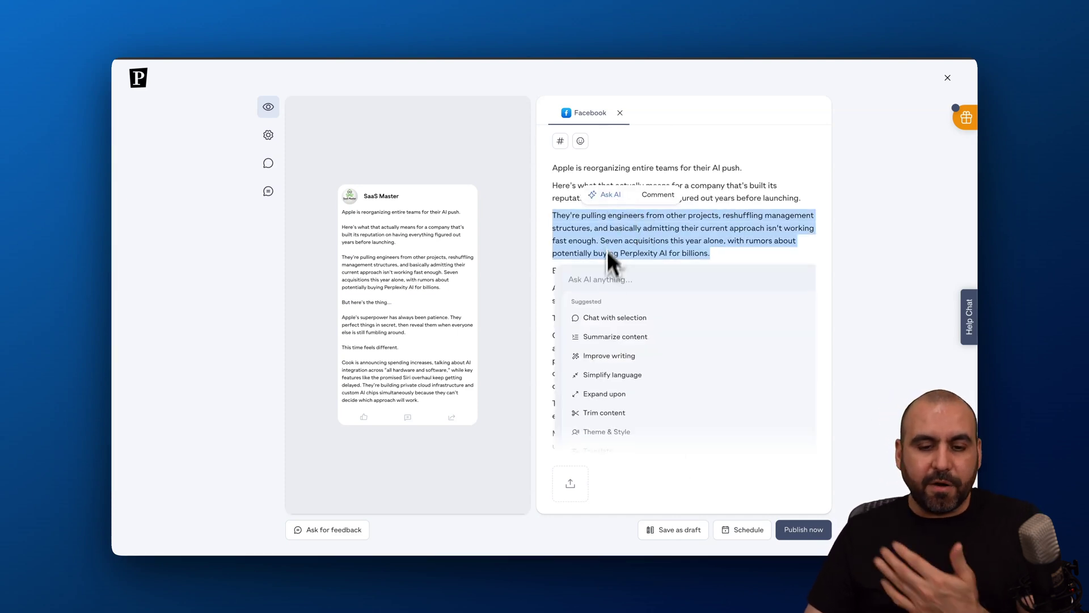
{"action": "scroll", "coordinate": [626, 435], "scroll_direction": "down", "scroll_amount": 3}
{"action": "scroll", "coordinate": [625, 431], "scroll_direction": "down", "scroll_amount": 2}
{"action": "scroll", "coordinate": [626, 431], "scroll_direction": "up", "scroll_amount": 5}
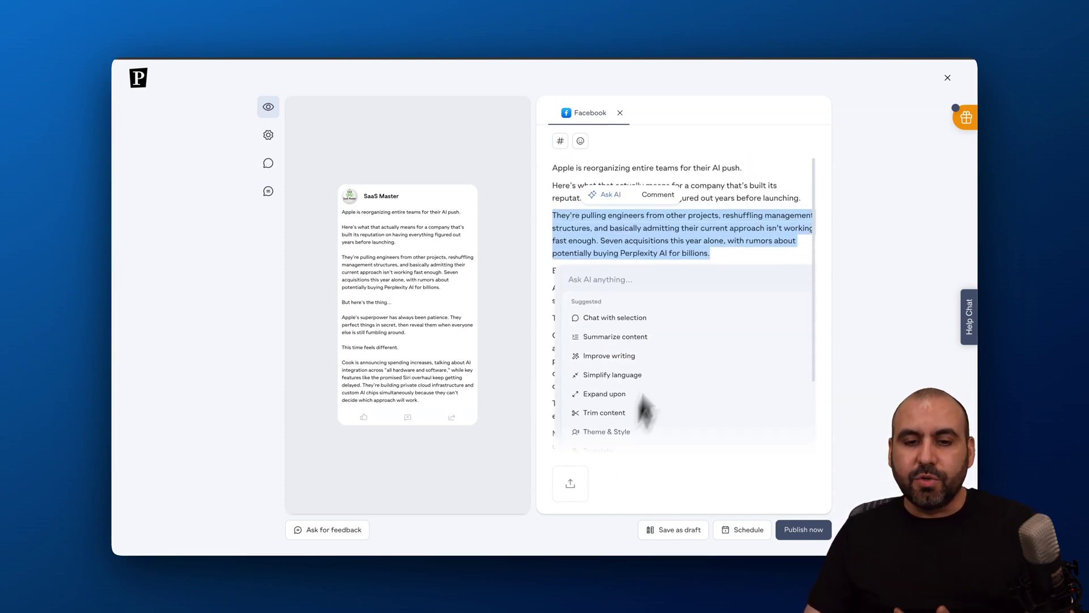
{"action": "left_click", "coordinate": [697, 242]}
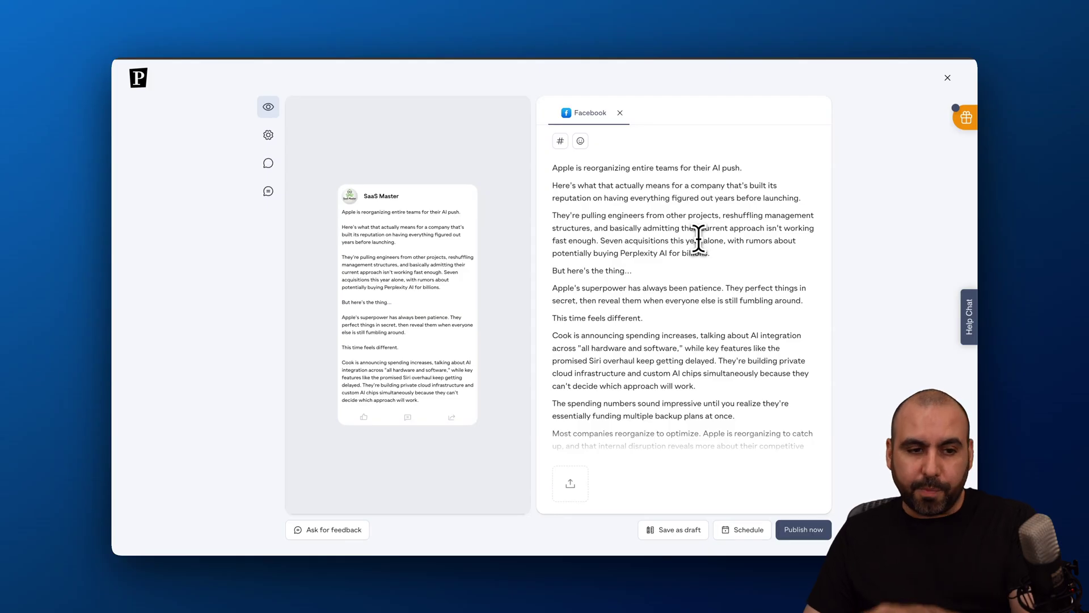
{"action": "left_click", "coordinate": [268, 134]}
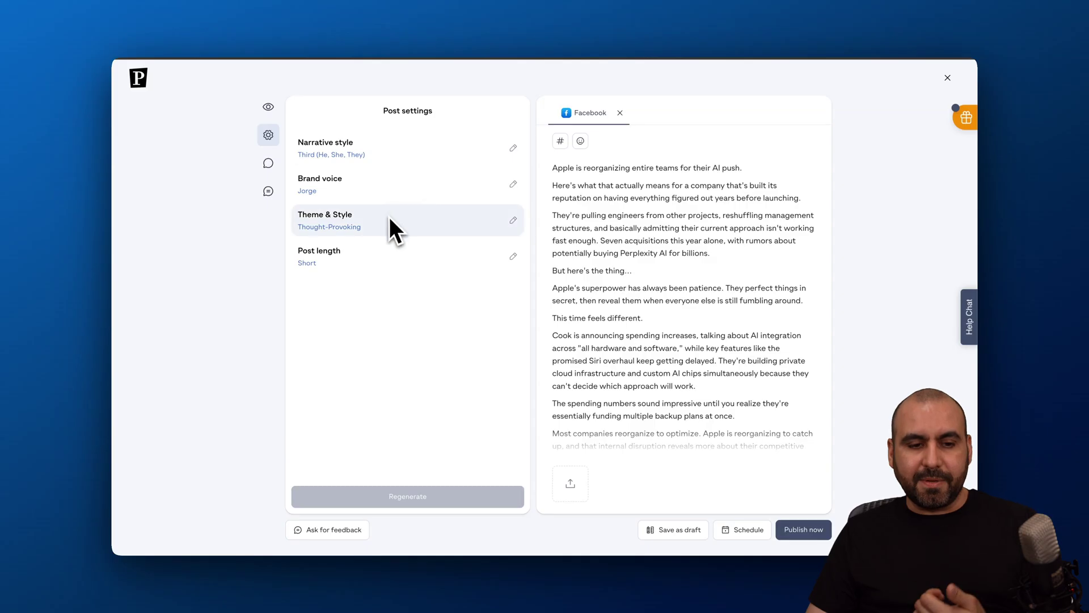
Check the Chat, Comments and Preview panels, then save the Apple Facebook post as a draft.
{"action": "left_click", "coordinate": [268, 163]}
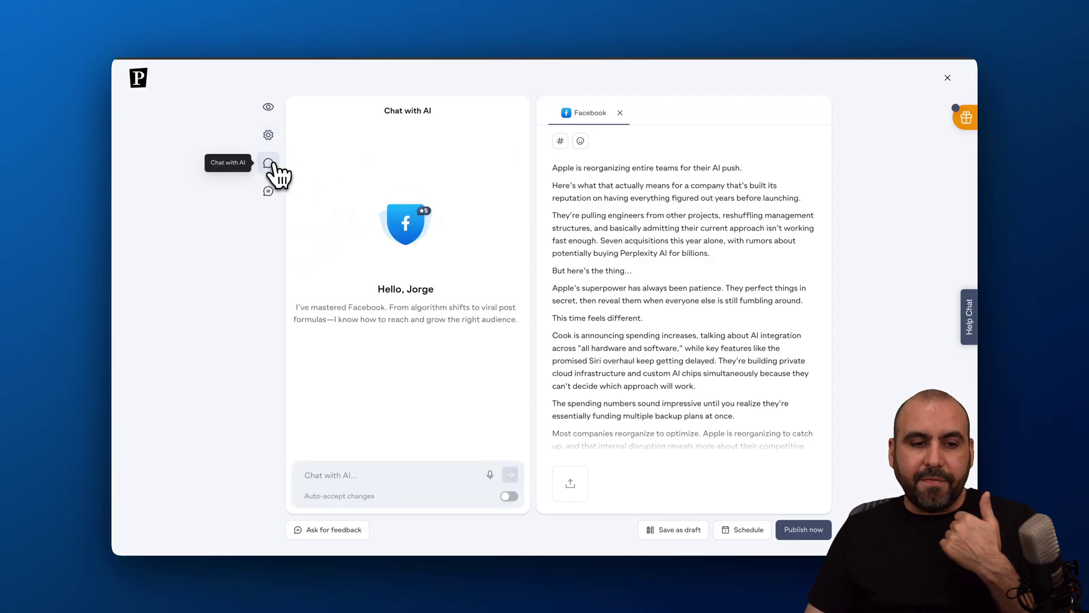
{"action": "left_click", "coordinate": [268, 191]}
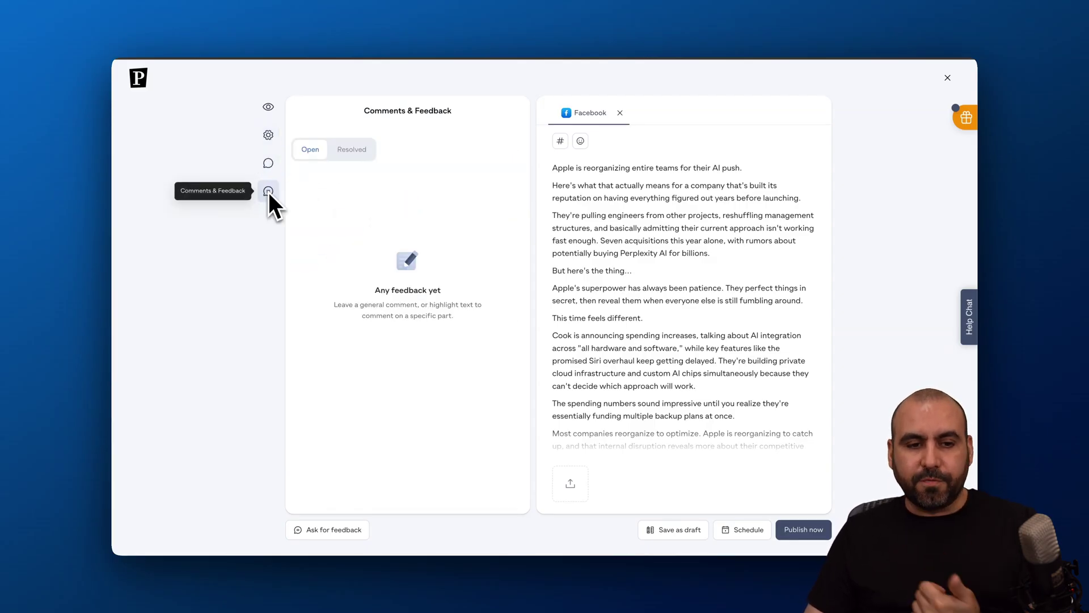
{"action": "left_click", "coordinate": [267, 108]}
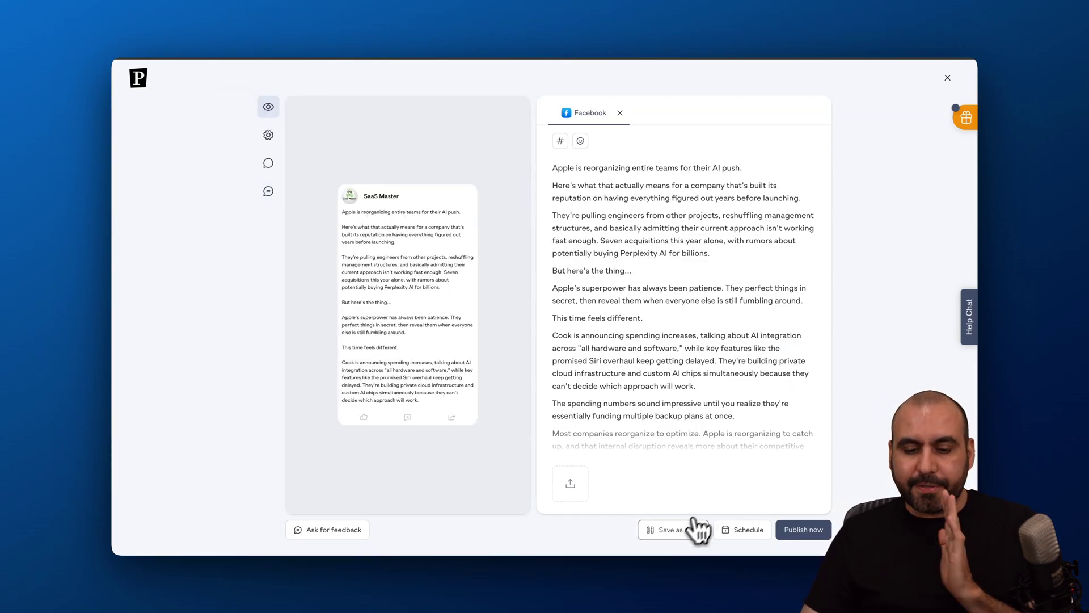
{"action": "left_click", "coordinate": [679, 530]}
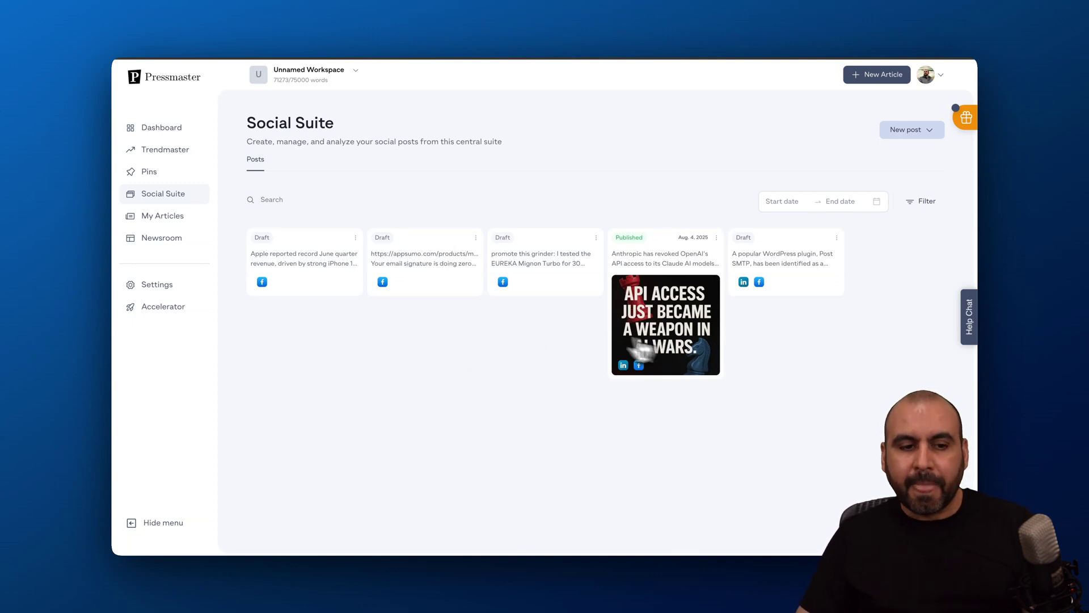
Go to the Newsroom workspace and start editing its pages.
{"action": "left_click", "coordinate": [161, 238]}
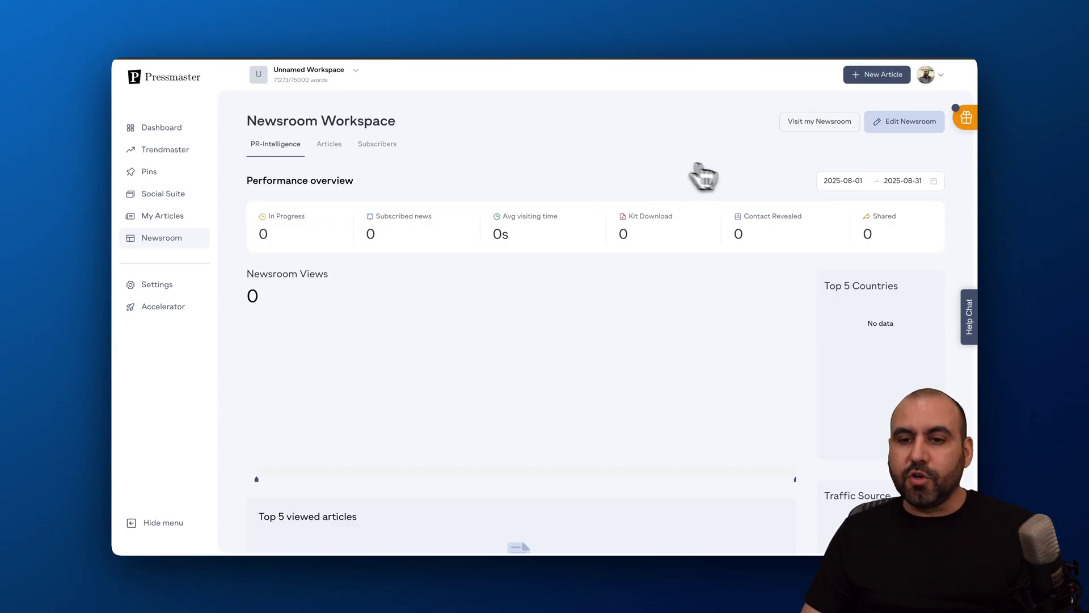
{"action": "left_click", "coordinate": [912, 124]}
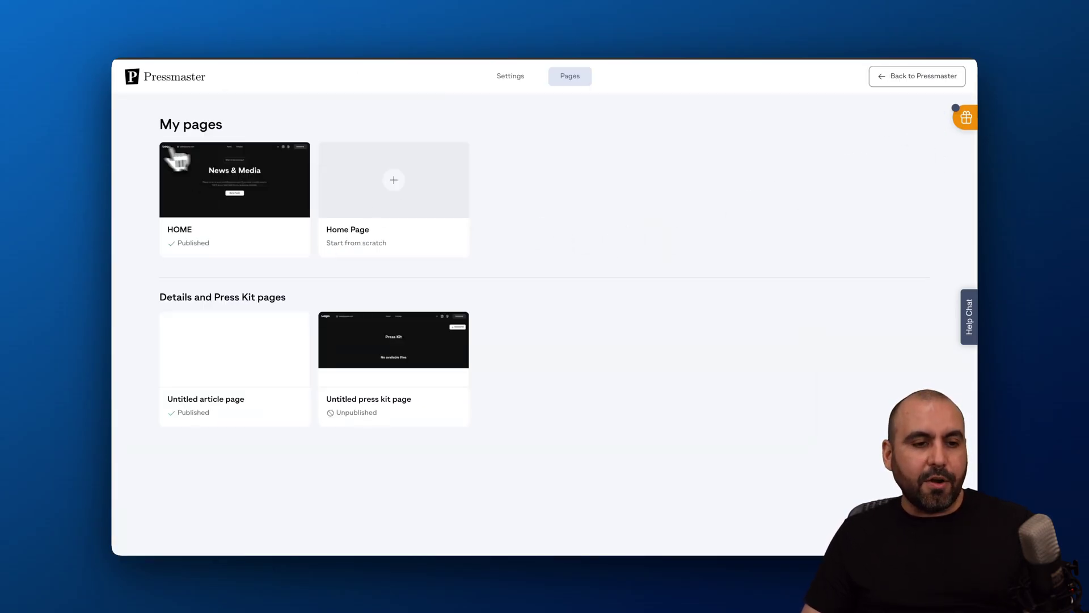
Look over the HOME page's cover and addable sections, then return to the Pressmaster dashboard.
{"action": "left_click", "coordinate": [207, 183]}
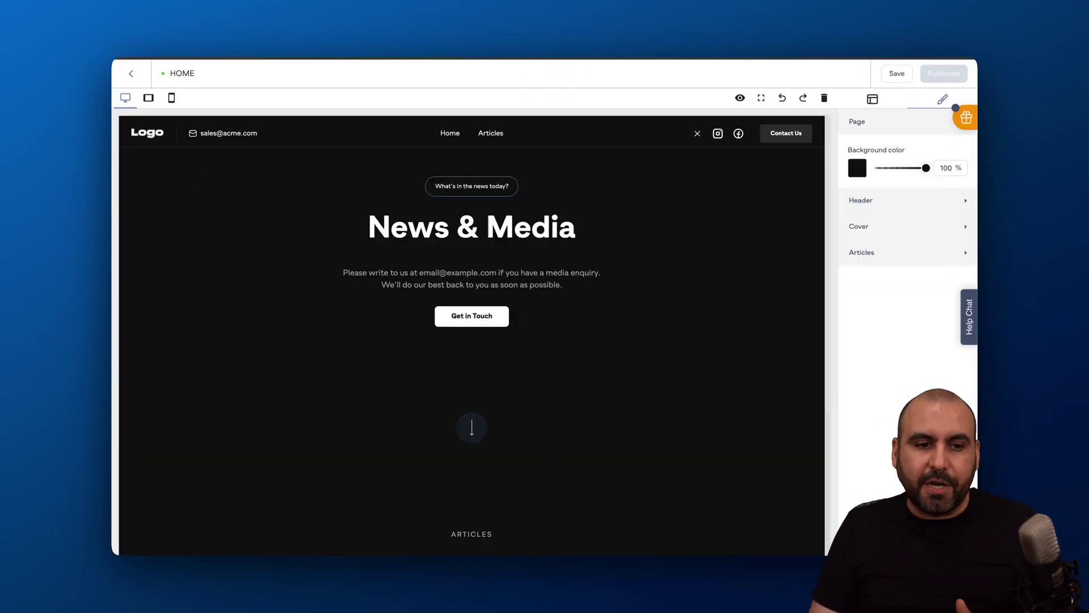
{"action": "left_click", "coordinate": [196, 171]}
{"action": "left_click", "coordinate": [473, 468]}
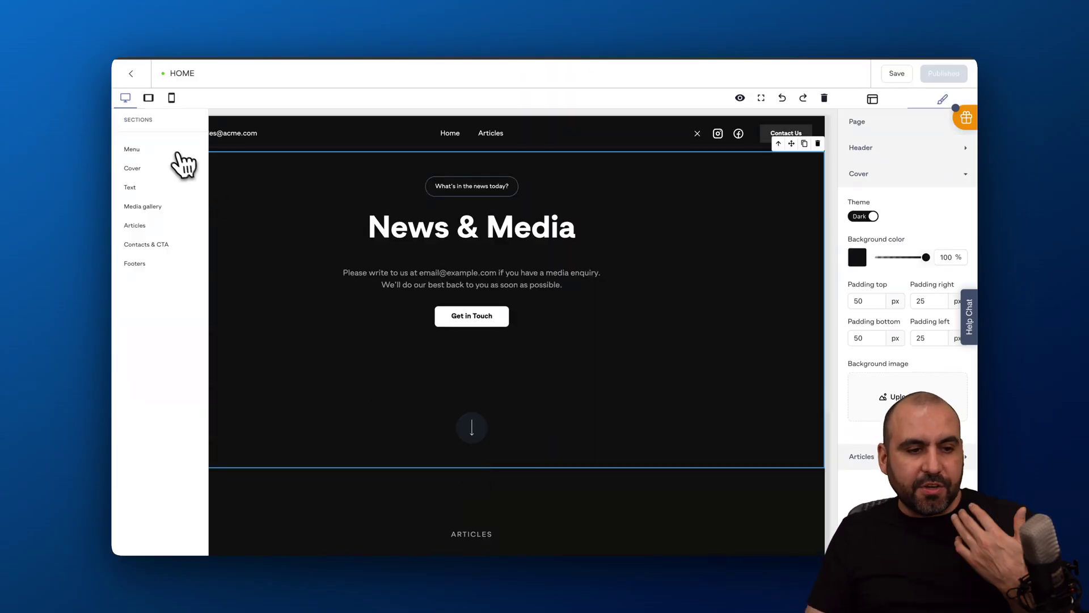
{"action": "mouse_move", "coordinate": [130, 187]}
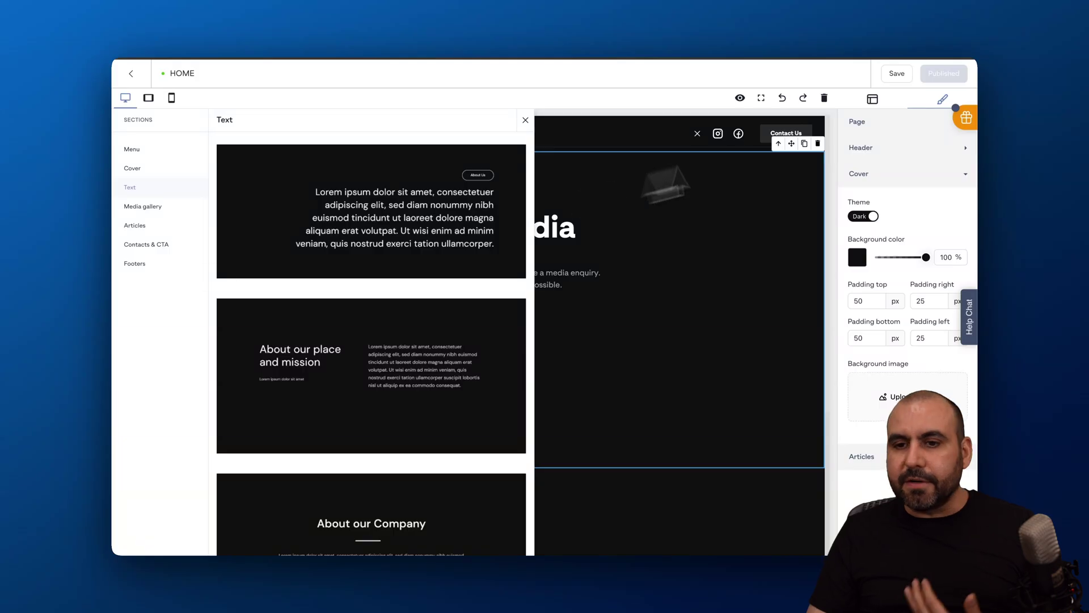
{"action": "left_click", "coordinate": [131, 73]}
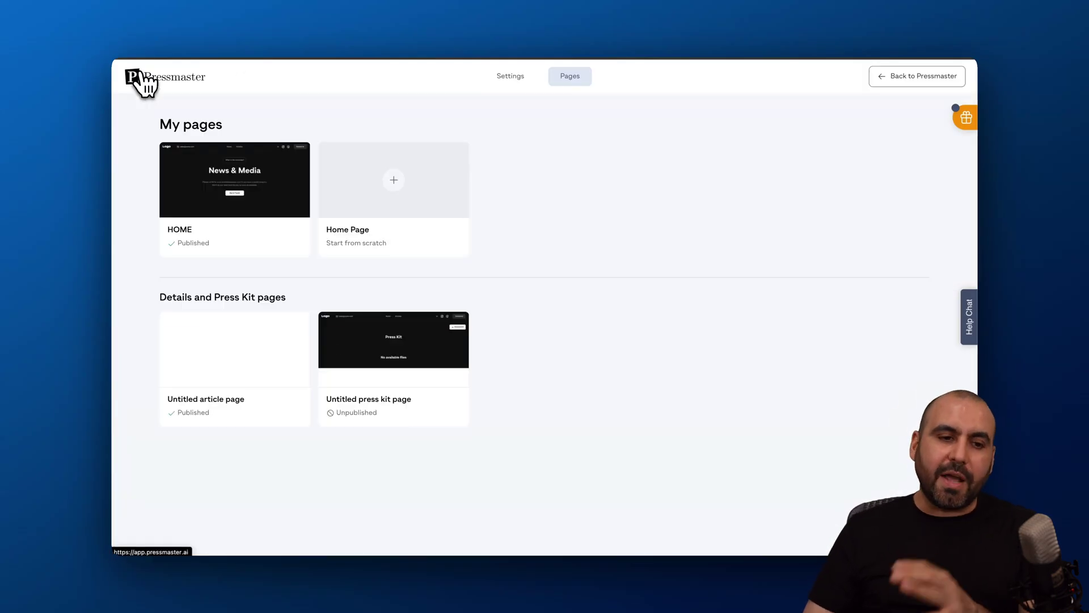
{"action": "left_click", "coordinate": [917, 76]}
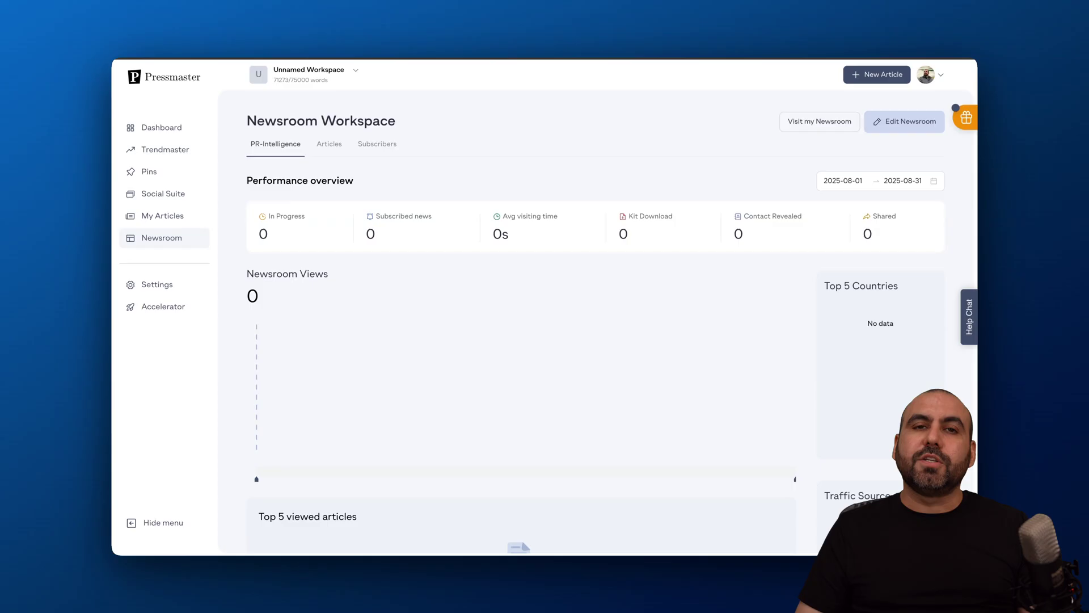
{"action": "left_click", "coordinate": [161, 127]}
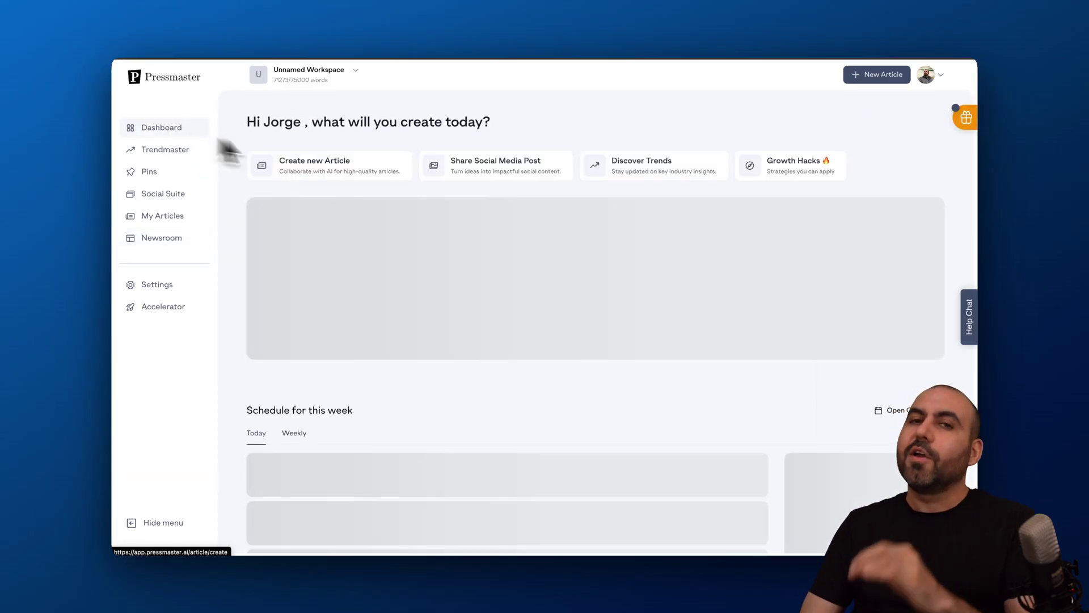